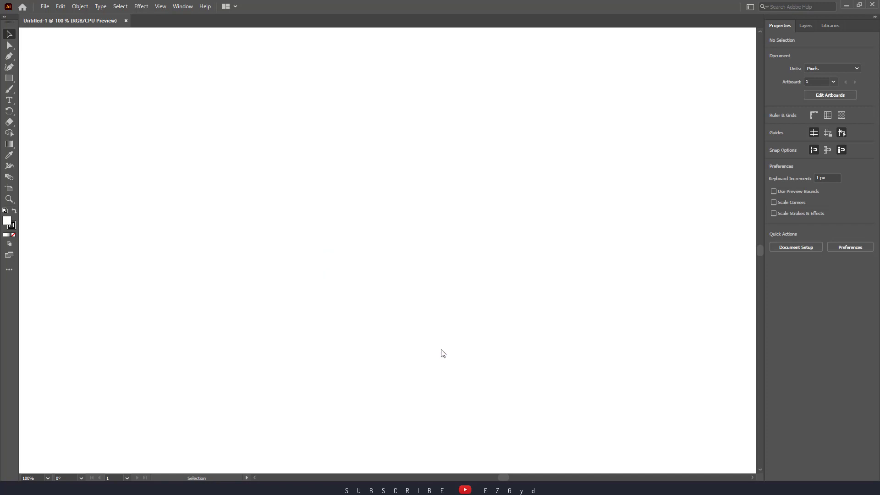
Place the sheep photo, scaling it down to about 392 × 563 px in the middle of the artboard
left_click(269, 138)
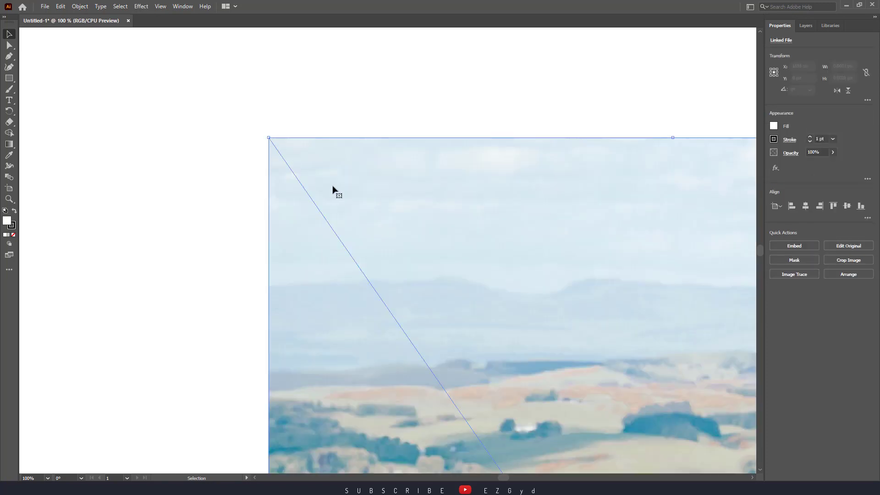
left_click(225, 127)
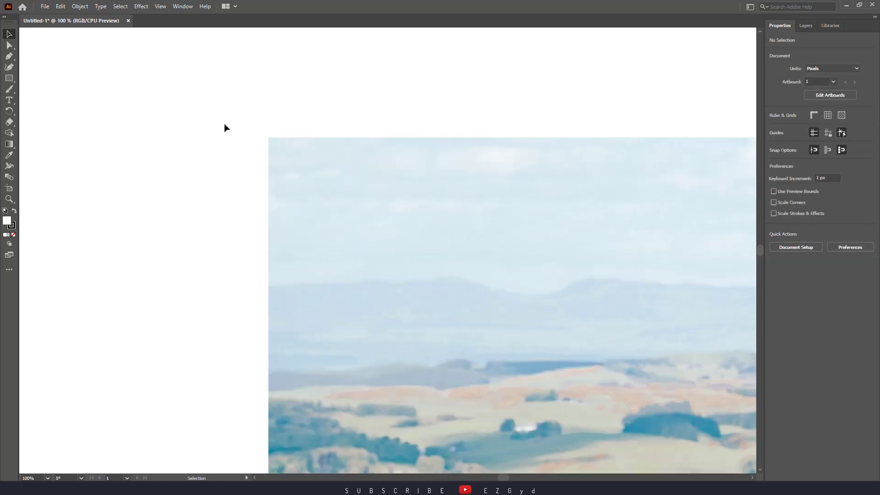
left_click(274, 140)
left_click_drag(269, 138, 496, 362)
left_click_drag(545, 450, 240, 204)
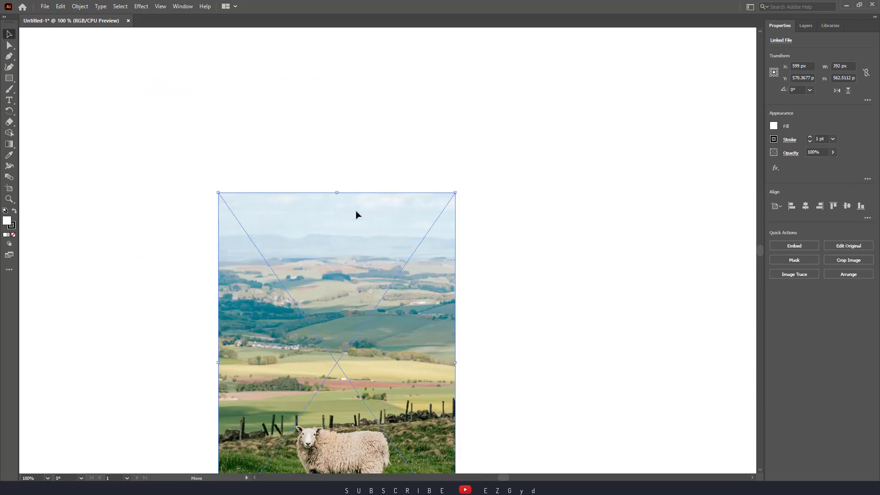
left_click_drag(357, 212, 345, 143)
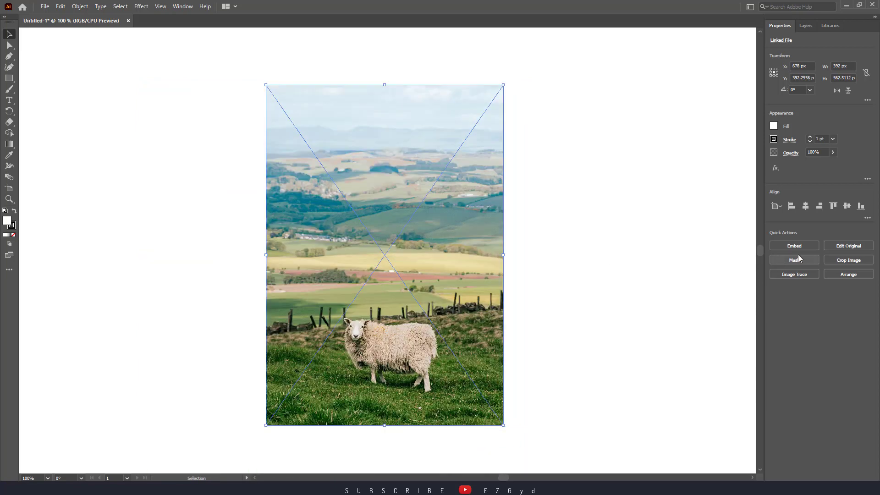
Embed the photo and crop it to about 265 × 201 px around the sheep, repositioning the cropped image higher on the artboard
left_click(806, 247)
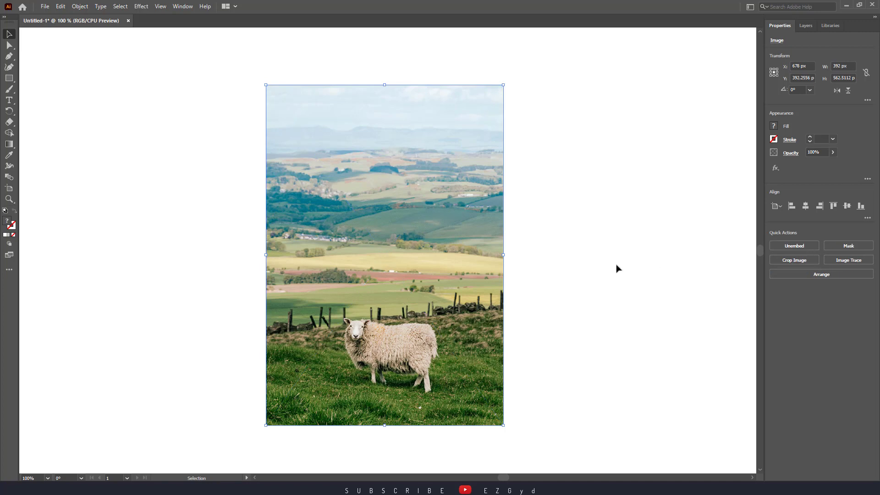
left_click(793, 260)
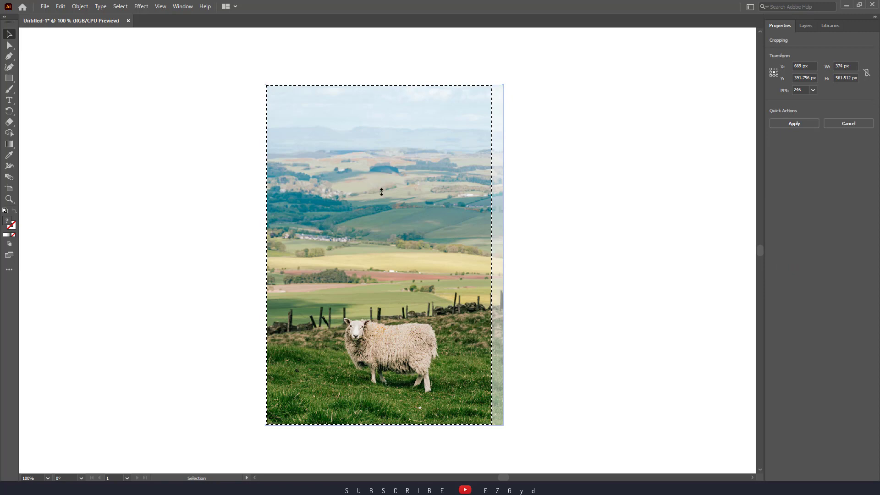
left_click_drag(379, 87, 390, 307)
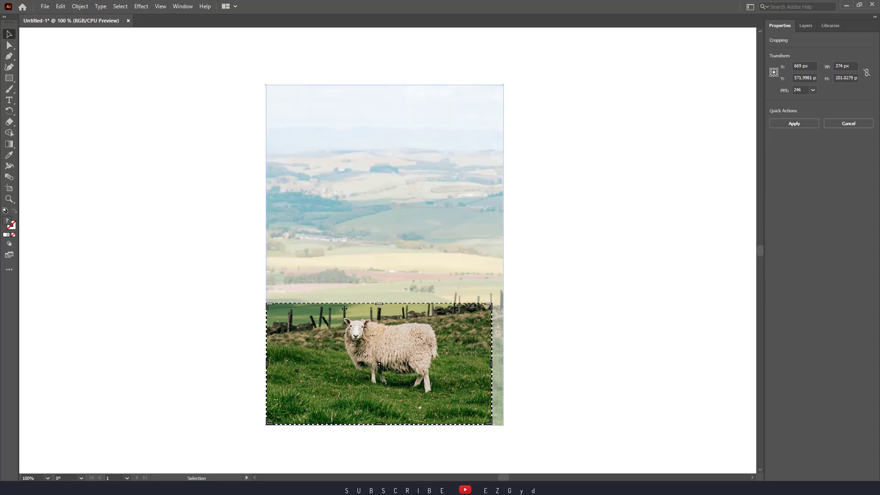
left_click_drag(268, 363, 312, 368)
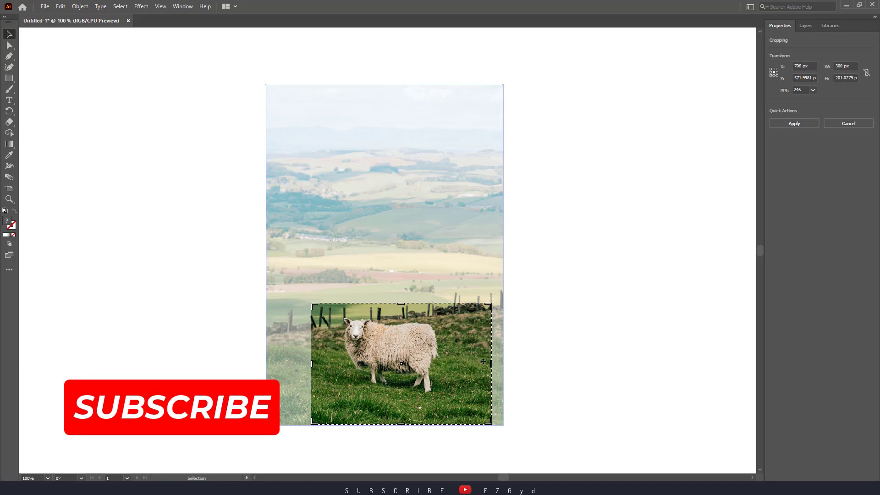
left_click_drag(491, 364, 470, 367)
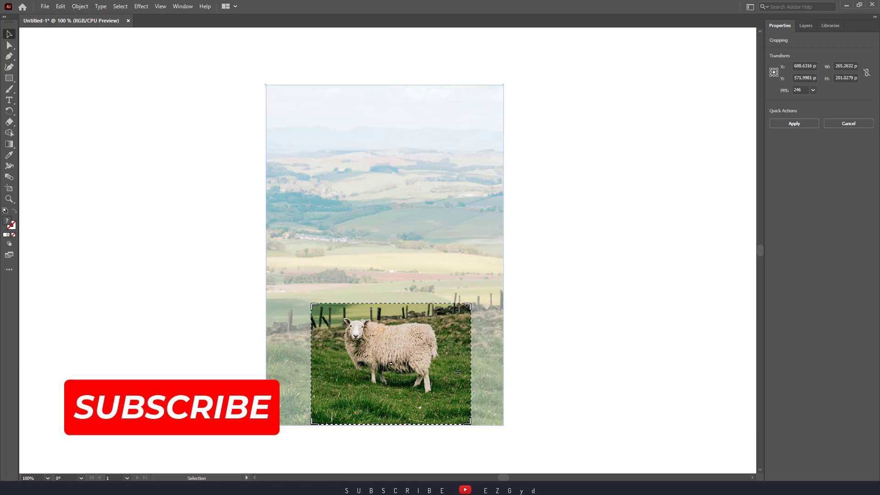
left_click_drag(387, 424, 397, 396)
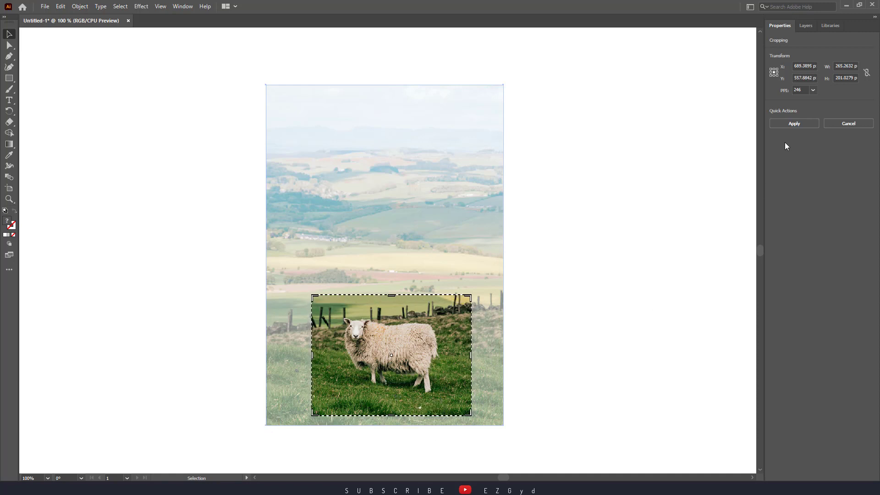
left_click(803, 123)
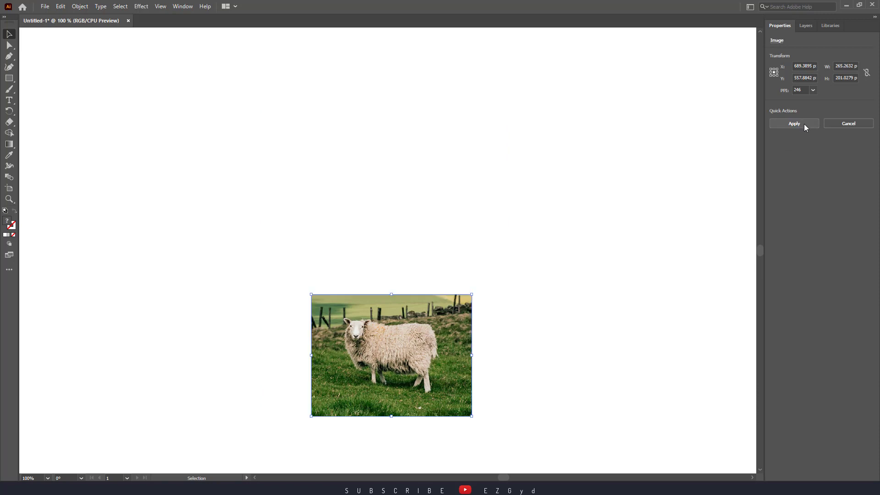
left_click_drag(394, 377, 374, 256)
left_click(668, 262)
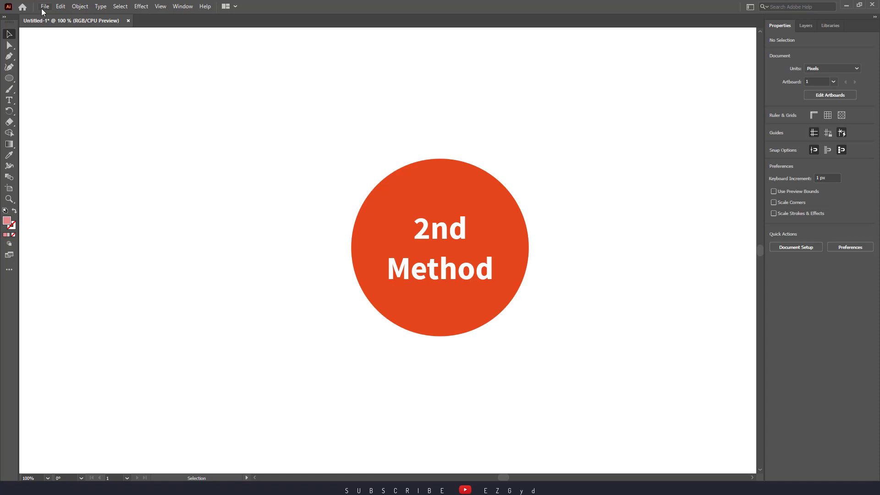
Place animal-3861398.svg from the Downloads folder and scale it proportionally down to about 1016 px wide
left_click(45, 7)
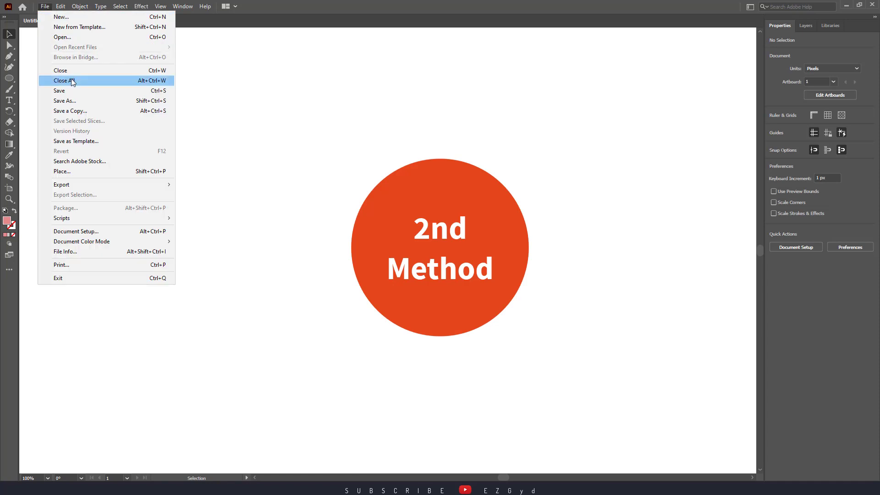
left_click(86, 171)
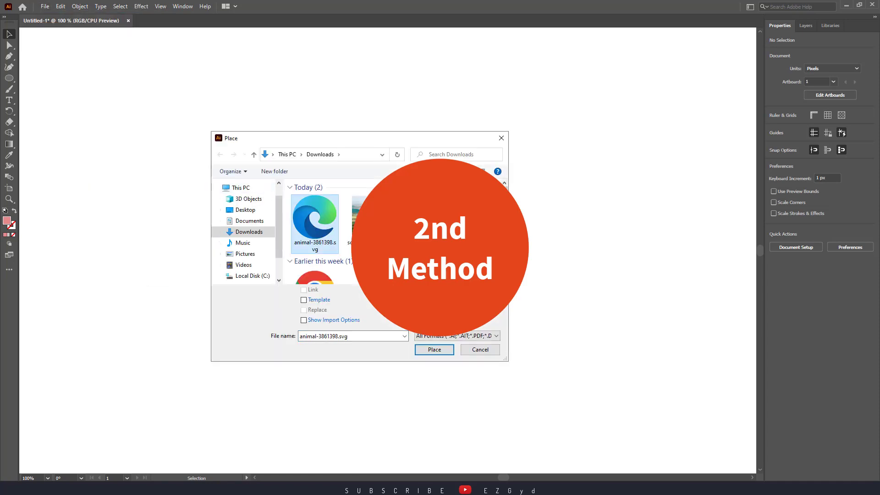
left_click(428, 350)
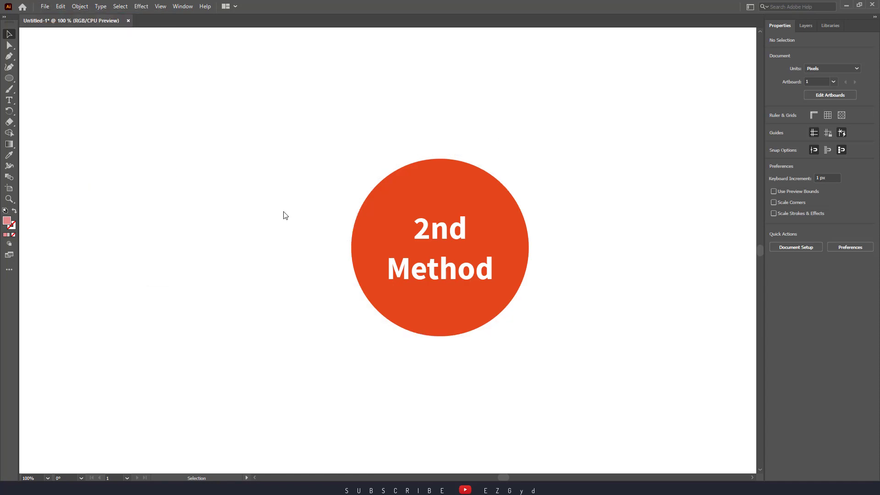
left_click(244, 168)
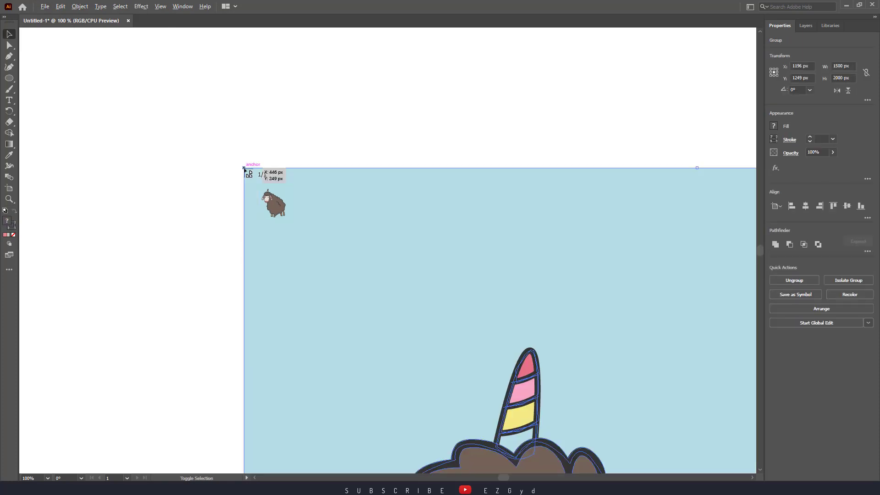
left_click_drag(244, 168, 398, 350)
left_click_drag(460, 395, 269, 141)
Reposition the sheep vector artwork over the middle of the artboard, at about X 683 px and Y 556 px
key("a")
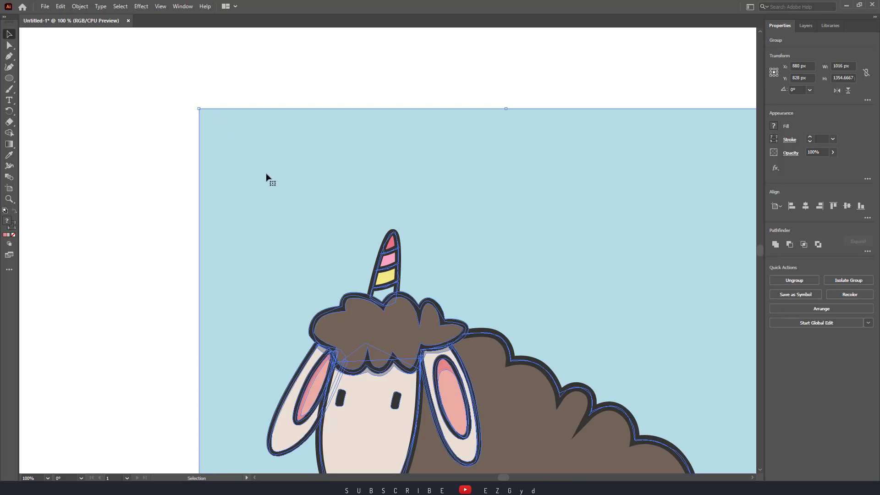
key("ctrl+minus")
key("v")
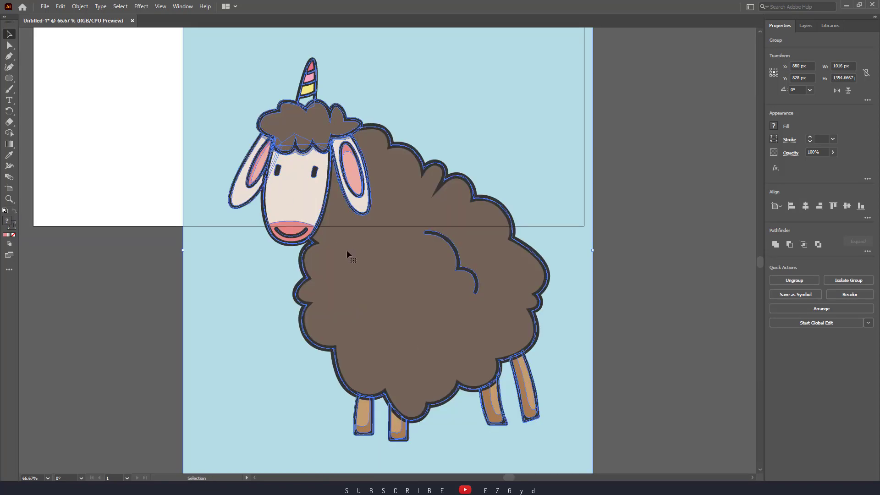
left_click_drag(306, 228, 229, 151)
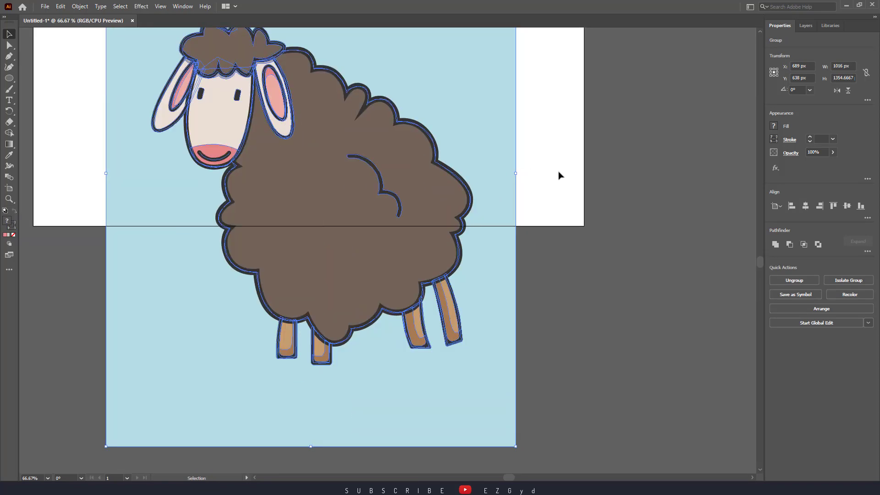
left_click_drag(558, 173, 622, 297)
left_click_drag(479, 253, 477, 227)
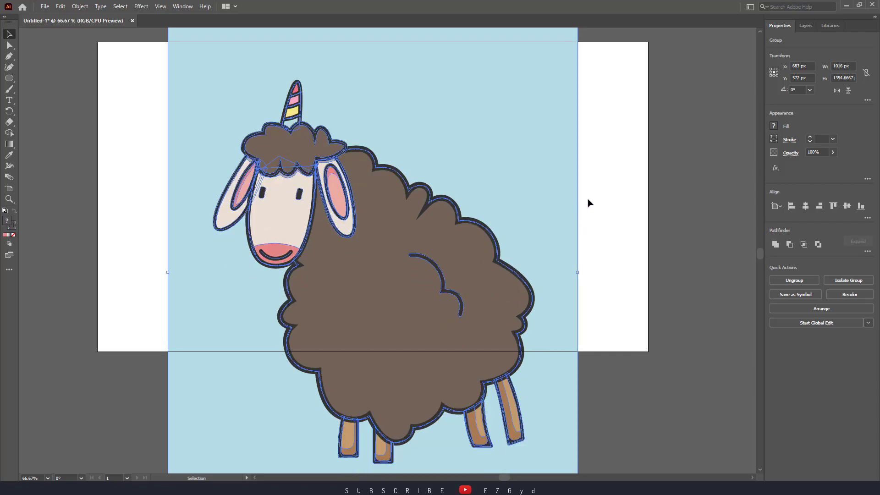
left_click(601, 210)
left_click_drag(603, 190, 610, 232)
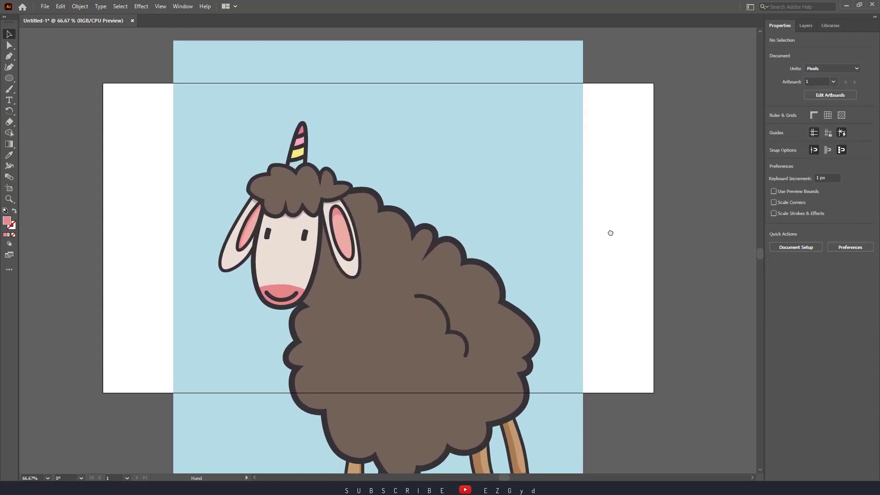
left_click_drag(487, 244, 486, 238)
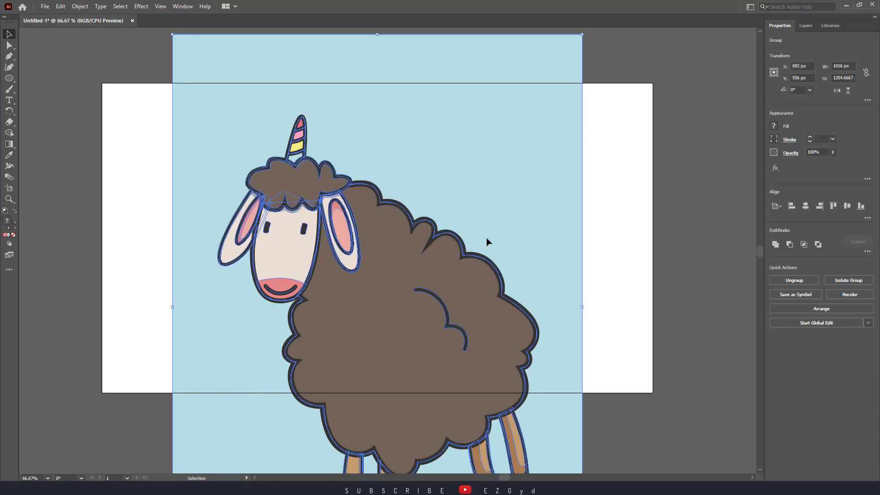
key("a")
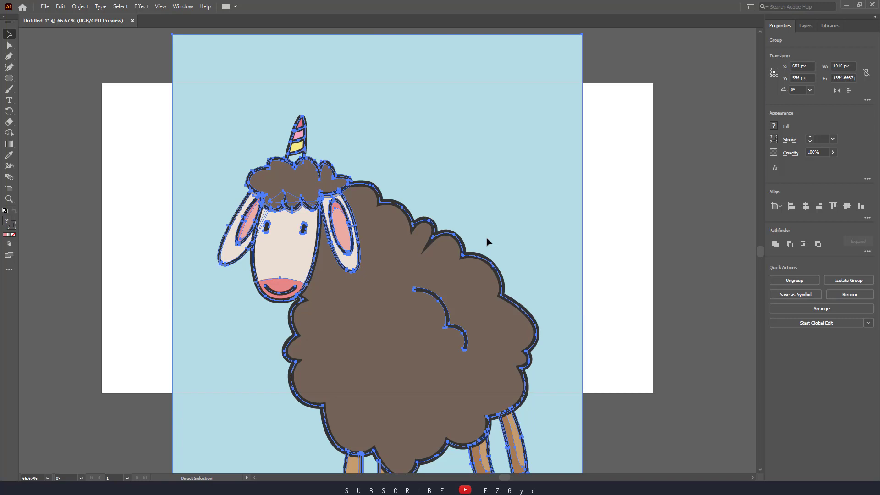
key("v")
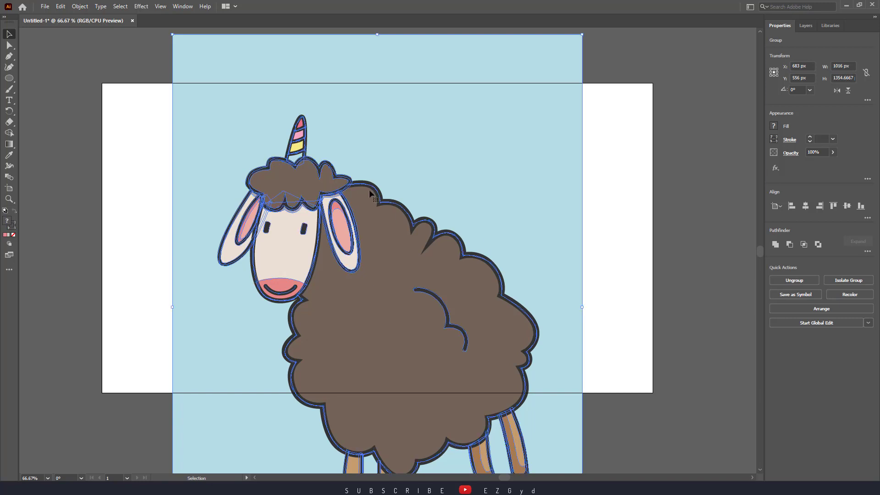
left_click(90, 130)
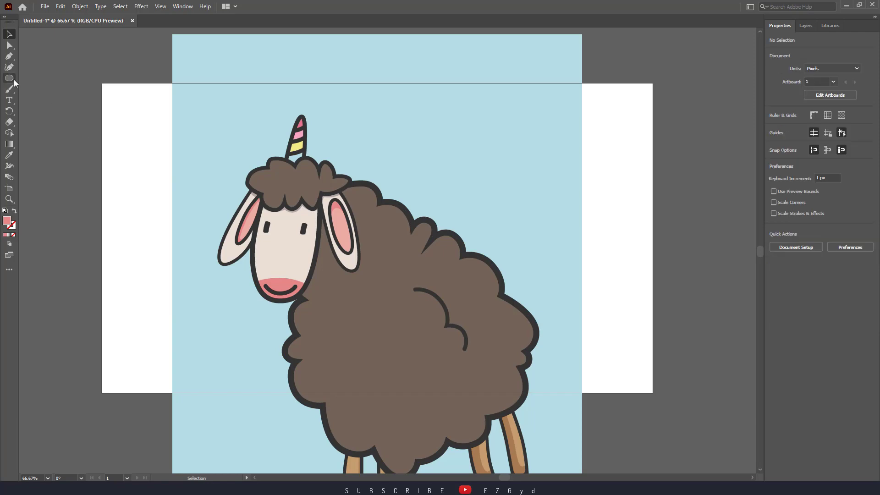
Scale the sheep artwork proportionally down to 366 × 488 px and move it to about X 660 px, Y 390 px
left_click(227, 186)
left_click_drag(171, 40, 259, 150)
left_click_drag(412, 225, 404, 184)
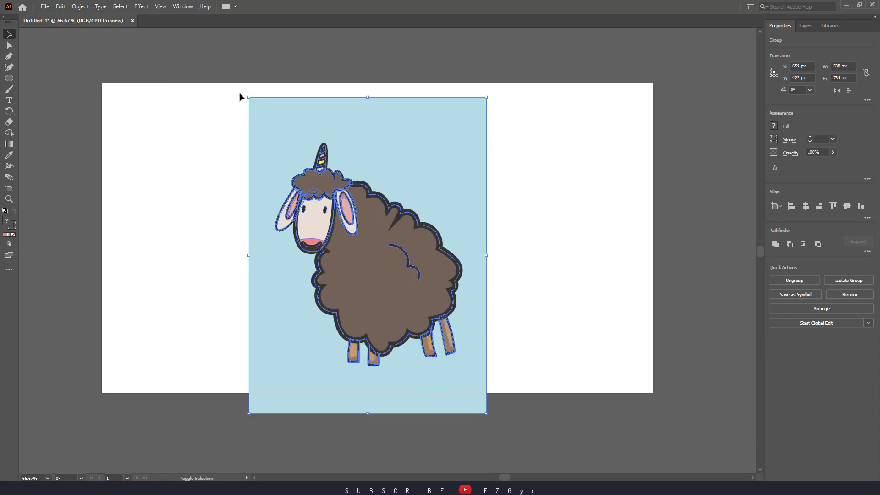
left_click_drag(247, 98, 295, 157)
left_click_drag(392, 205, 393, 191)
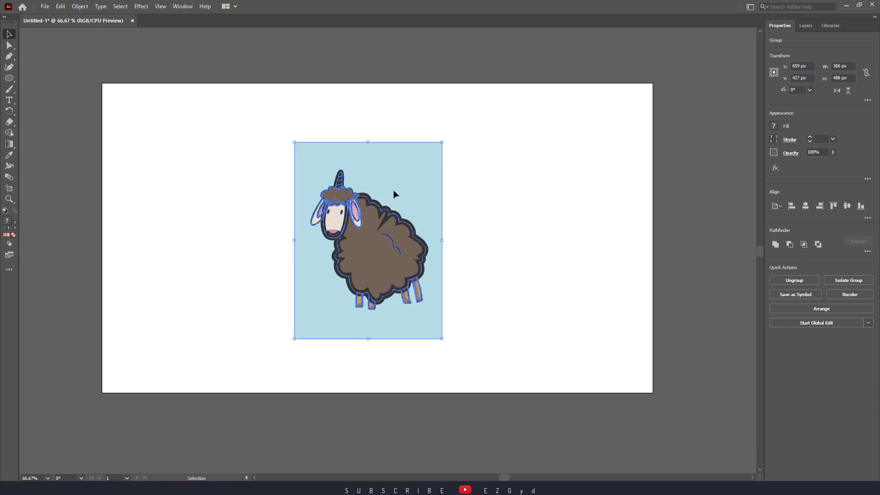
Reduce the stroke weight of the grouped sheep artwork until its mixed strokes drop to none, leaving the artwork deselected
key("ctrl+equal")
key("ctrl+equal")
key("ctrl+equal")
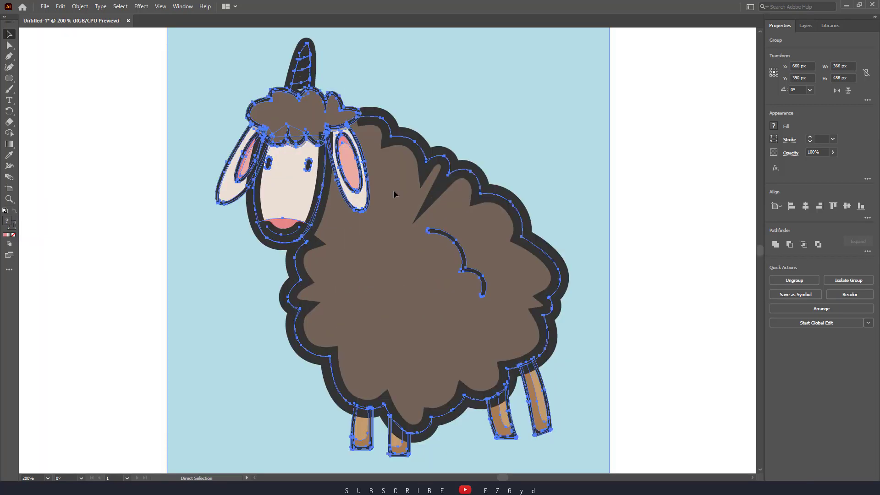
key("ctrl+minus")
key("ctrl+minus")
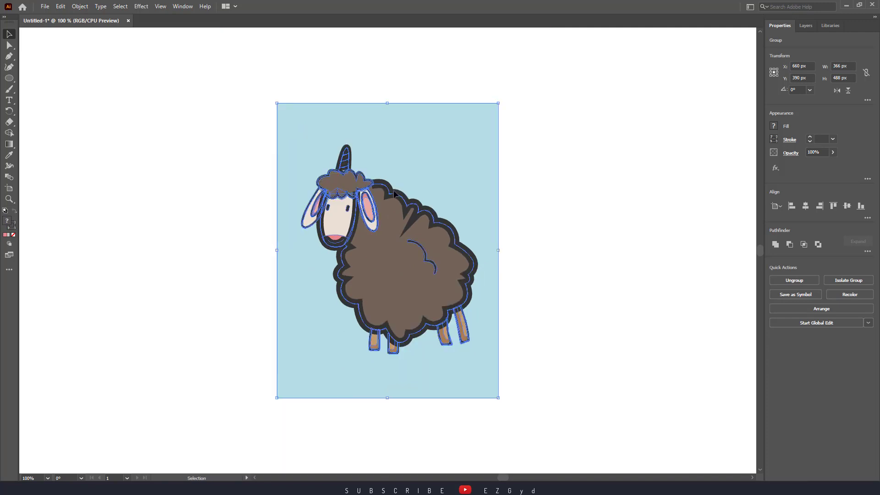
left_click(810, 143)
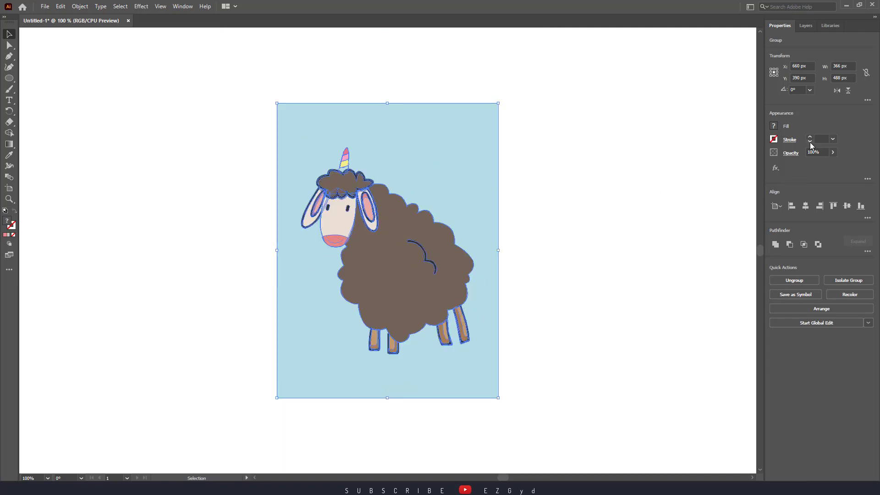
left_click(596, 192)
Ungroup the artwork so that the sheep's parts and the blue background can be selected separately
left_click(436, 212)
left_click(815, 281)
left_click(614, 285)
left_click(380, 274)
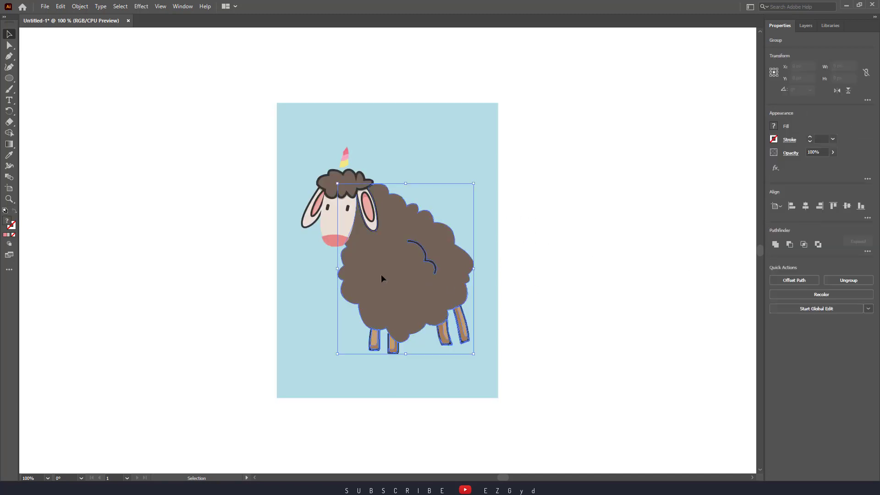
left_click(487, 167)
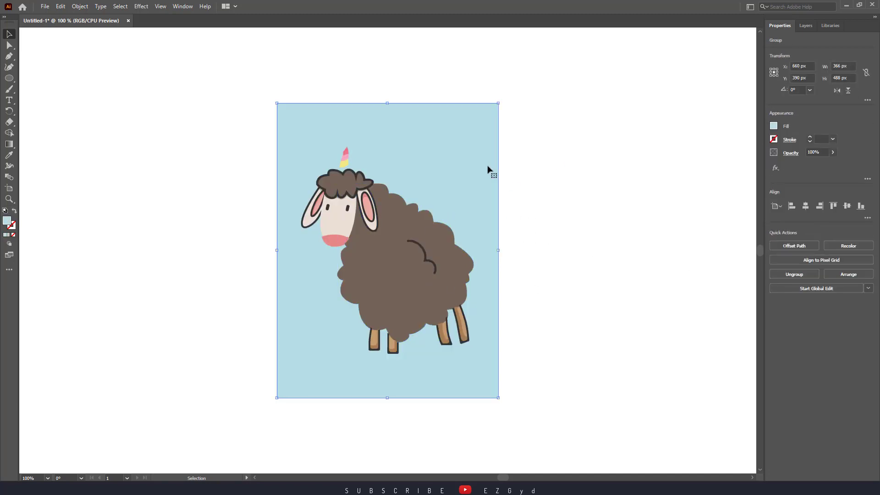
Select all the sheep's parts without the blue background and set their stroke weight to 1 pt
key("ctrl+a")
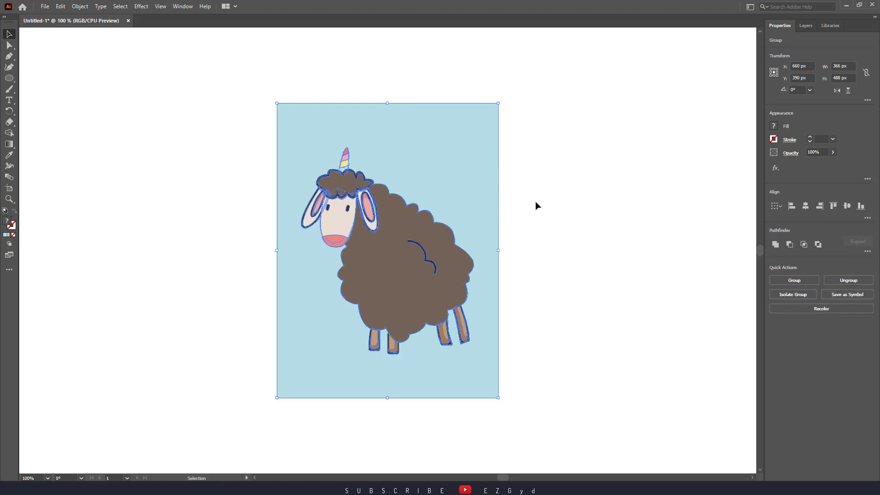
left_click(496, 201, "shift")
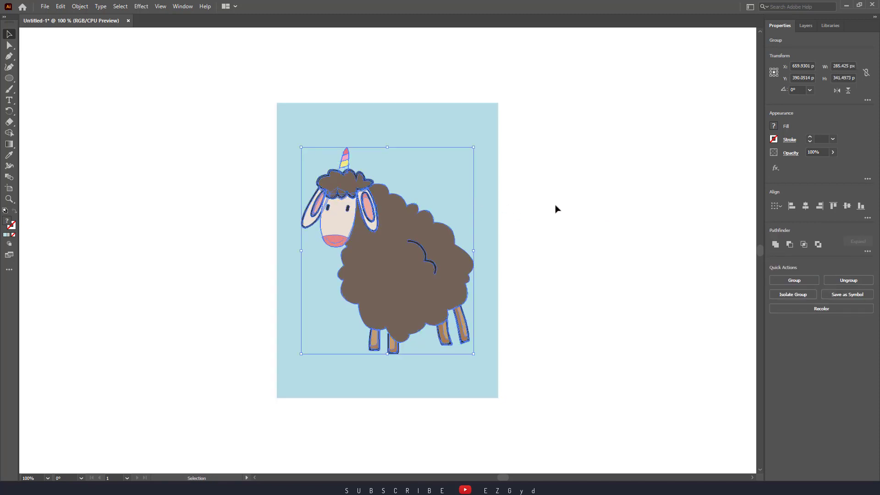
left_click(810, 138)
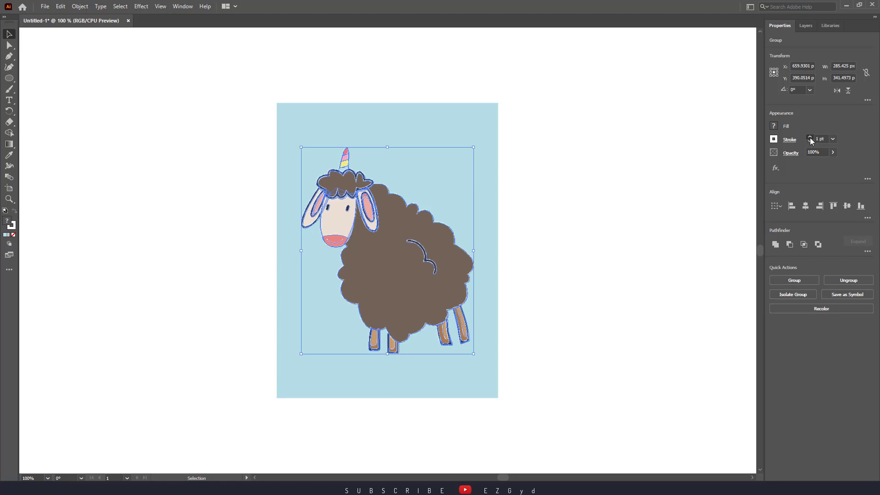
Give the sheep's parts a 2 pt black stroke, leaving the blue background as it is
left_click(809, 137)
left_click(773, 139)
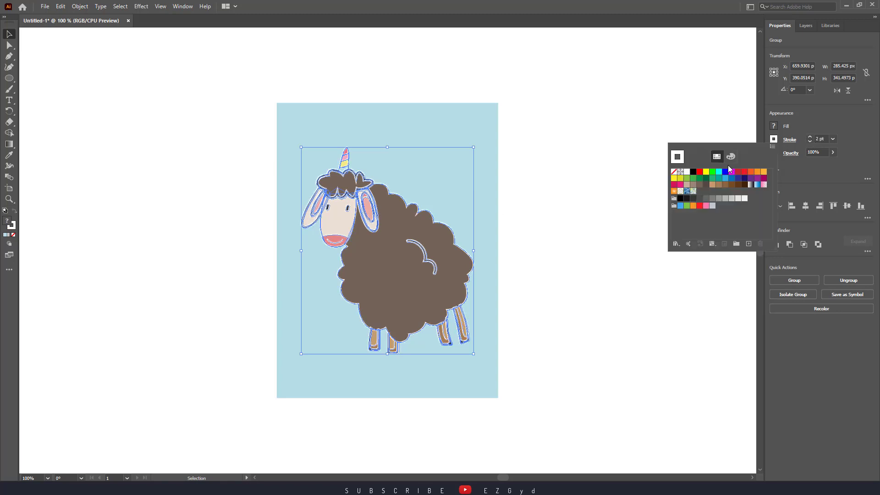
left_click(694, 172)
left_click(610, 182)
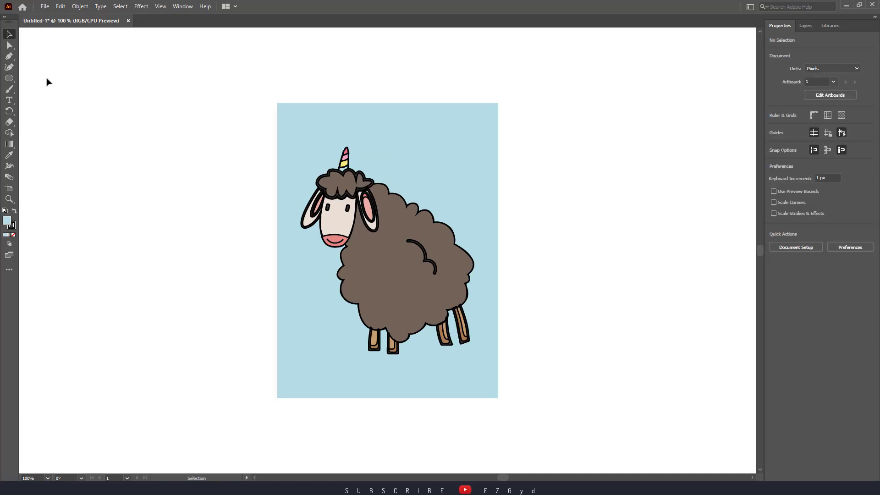
Draw a 200 × 200 px circle over the sheep's head, centre it at X 588 px, Y 310 px and remove its stroke
left_click(9, 78)
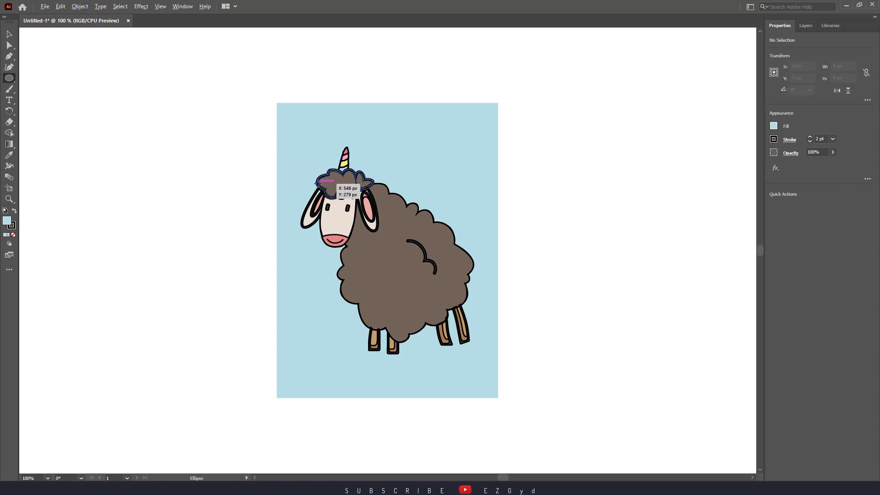
left_click_drag(329, 198, 385, 259)
key("v")
left_click_drag(327, 224, 337, 225)
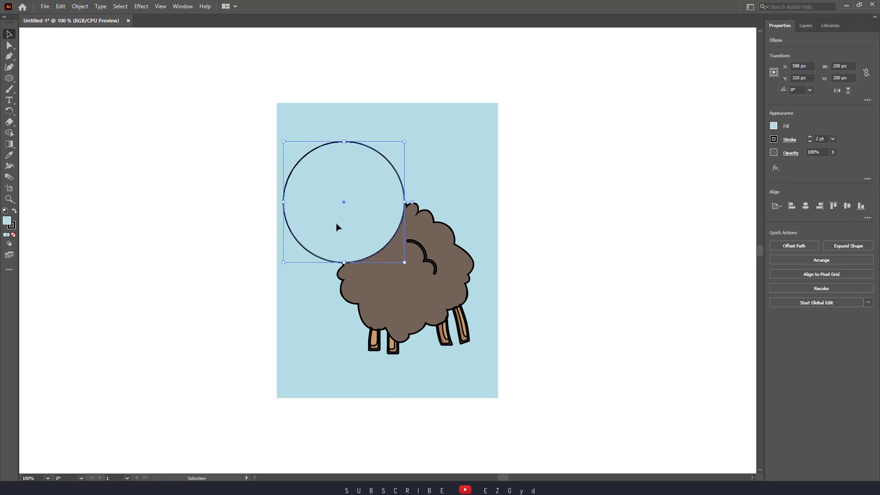
left_click(810, 141)
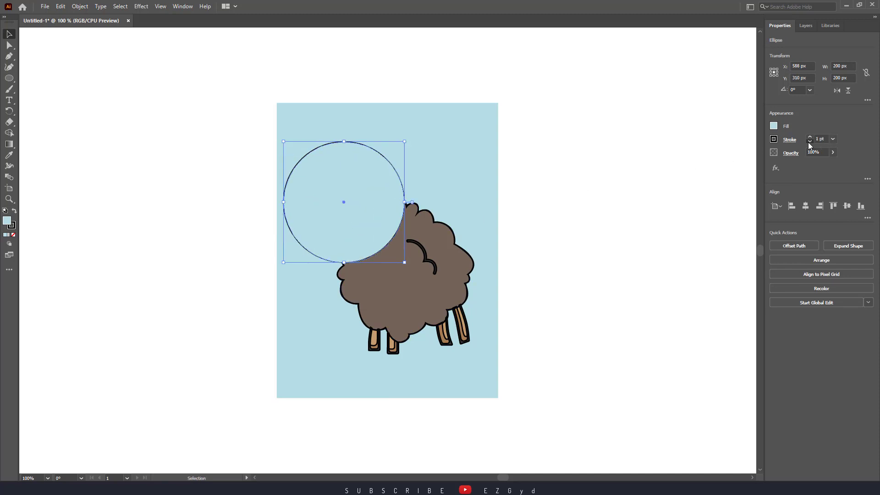
left_click(810, 141)
left_click(669, 187)
Make a clipping mask from the circle and all the sheep artwork, and shift the clipped artwork slightly down and to the right
left_click_drag(636, 158, 198, 310)
right_click(395, 222)
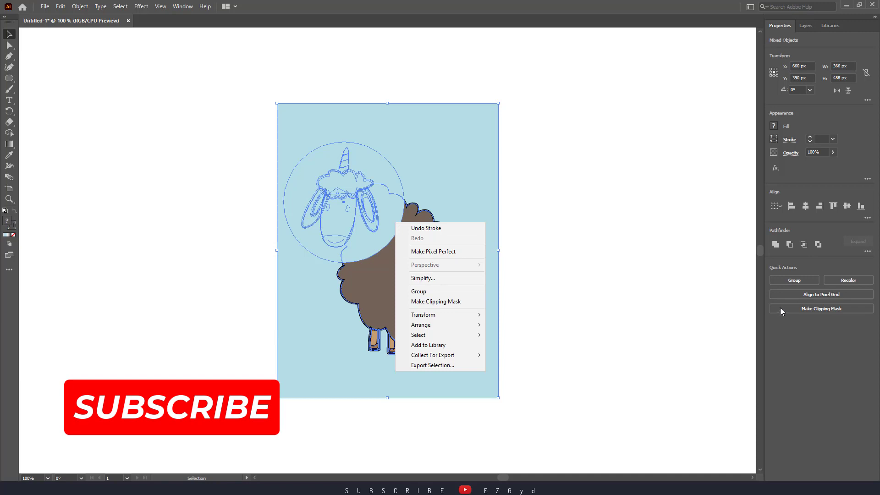
left_click(465, 305)
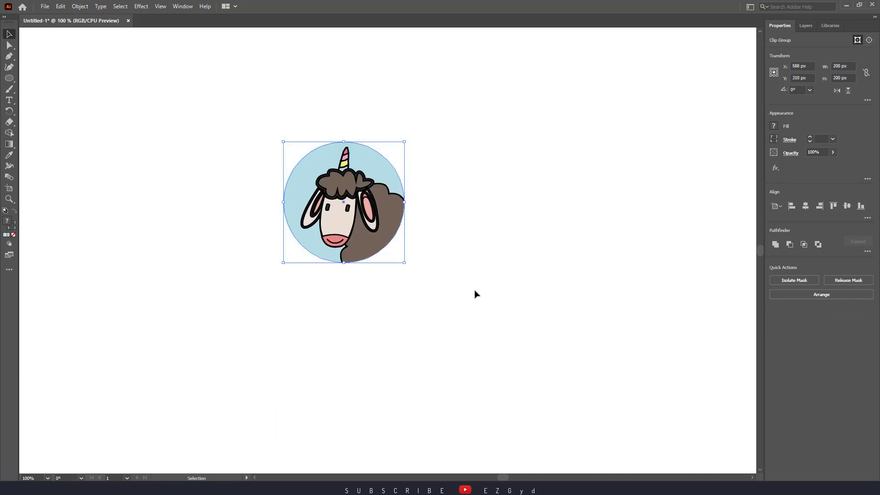
left_click(474, 292)
left_click_drag(365, 229, 377, 235)
left_click(537, 257)
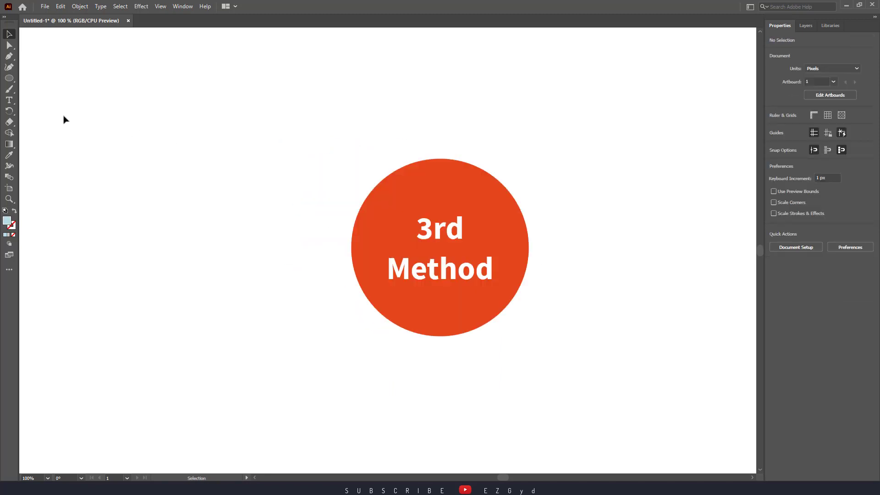
Draw a circle about 228 px in diameter and place a duplicate so that it overlaps the original's right side
left_click(10, 80)
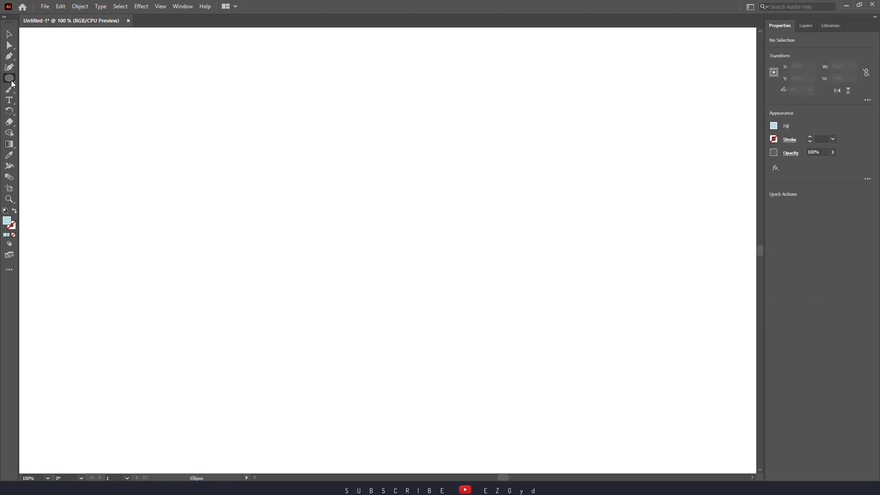
left_click_drag(227, 155, 355, 285)
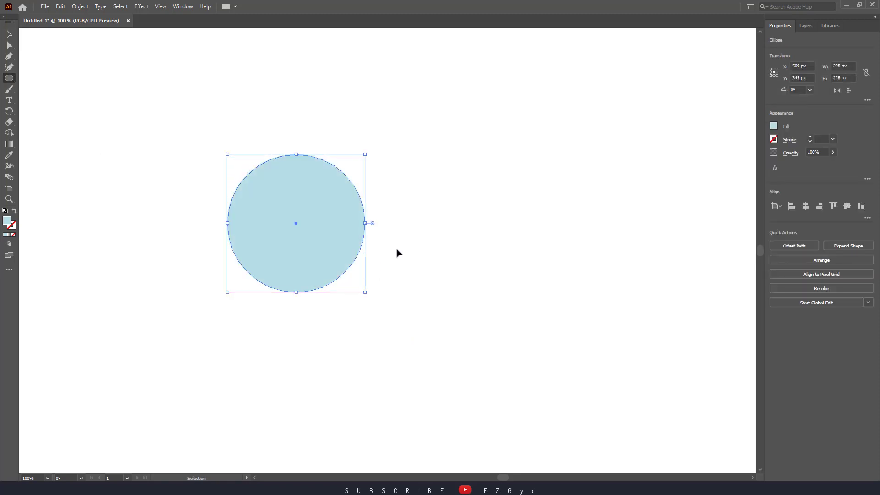
key("ctrl+c")
key("ctrl+v")
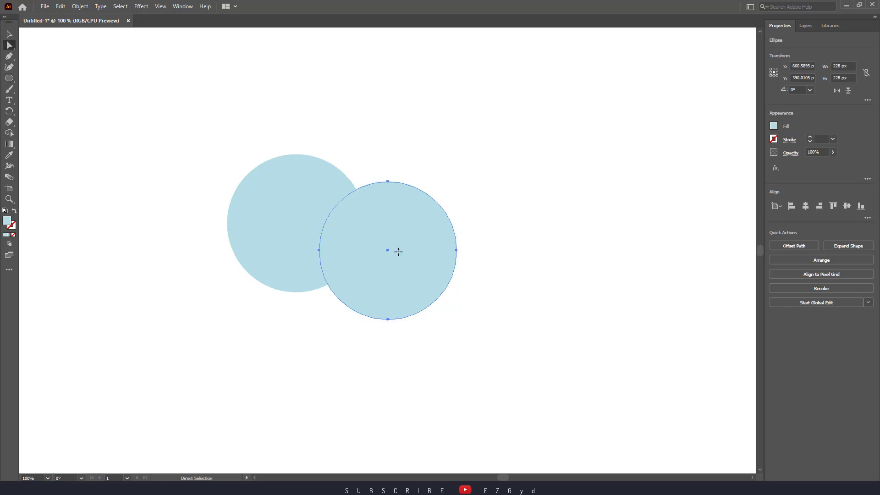
left_click_drag(400, 260, 396, 243)
Crop the two overlapping circles with Pathfinder so that only their leaf-shaped intersection keeps its fill
left_click_drag(507, 118, 214, 342)
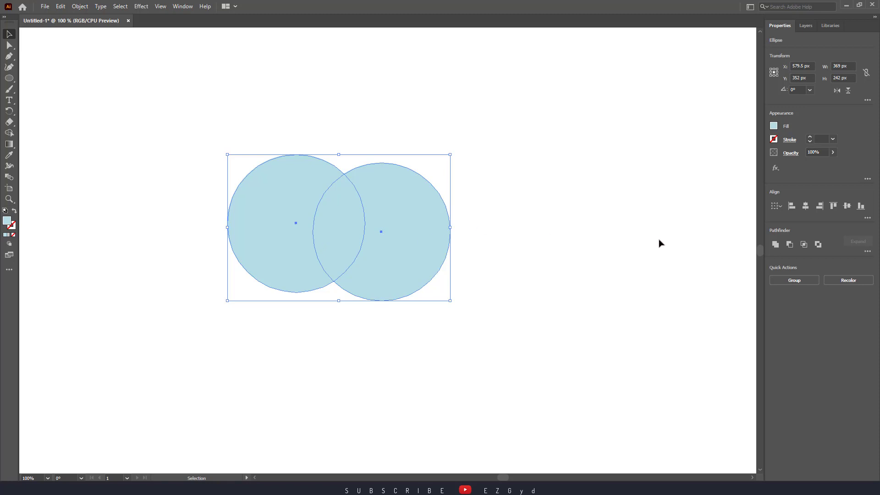
left_click(866, 251)
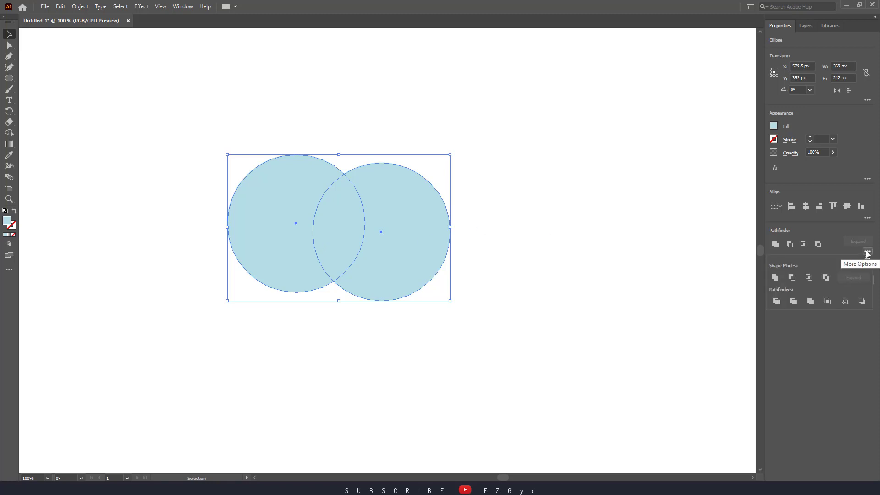
left_click(827, 301)
left_click(652, 301)
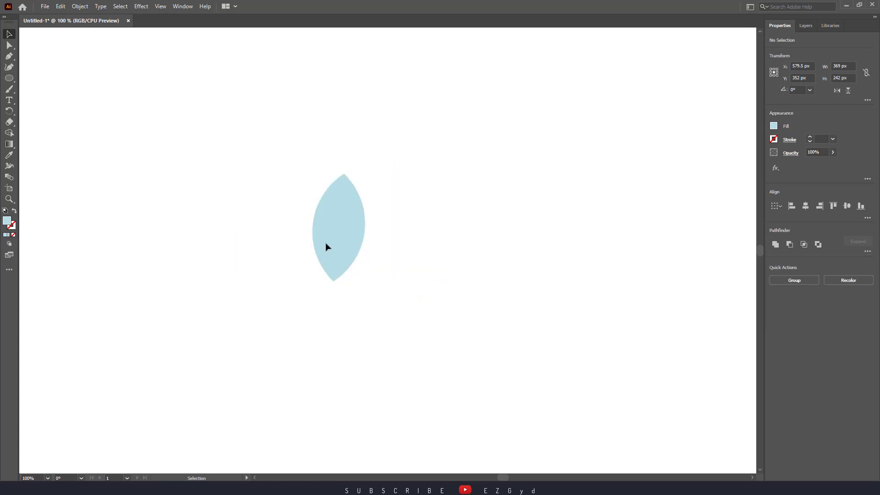
left_click(330, 224)
left_click(300, 333)
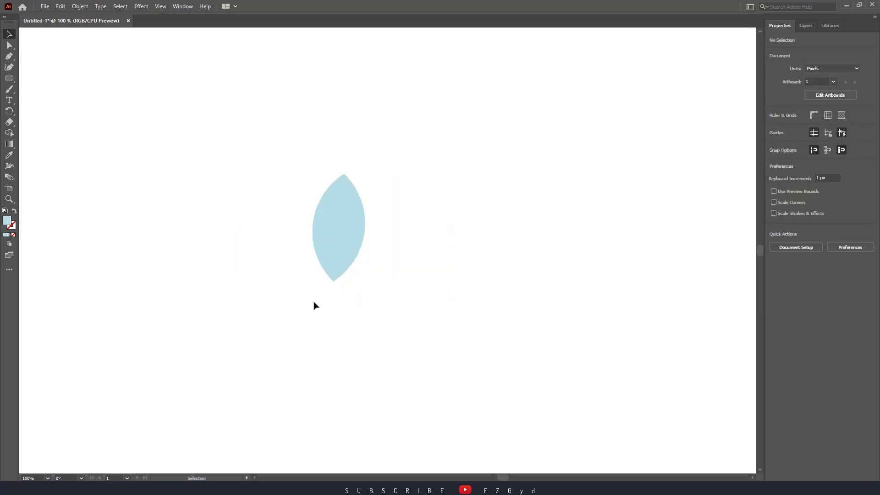
Duplicate the leaf shape, rotate the copy counterclockwise and place it beside the original so that their lower tips meet
left_click(330, 278)
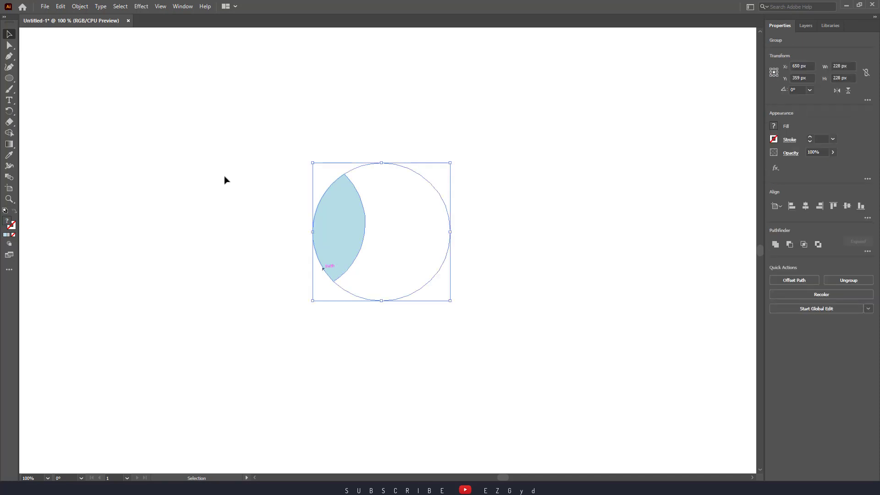
left_click(13, 46)
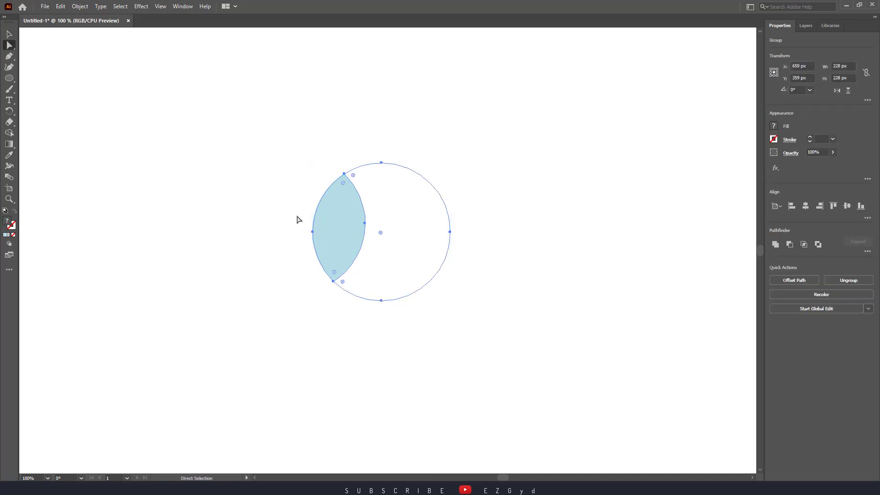
left_click(10, 34)
left_click_drag(330, 224, 332, 224)
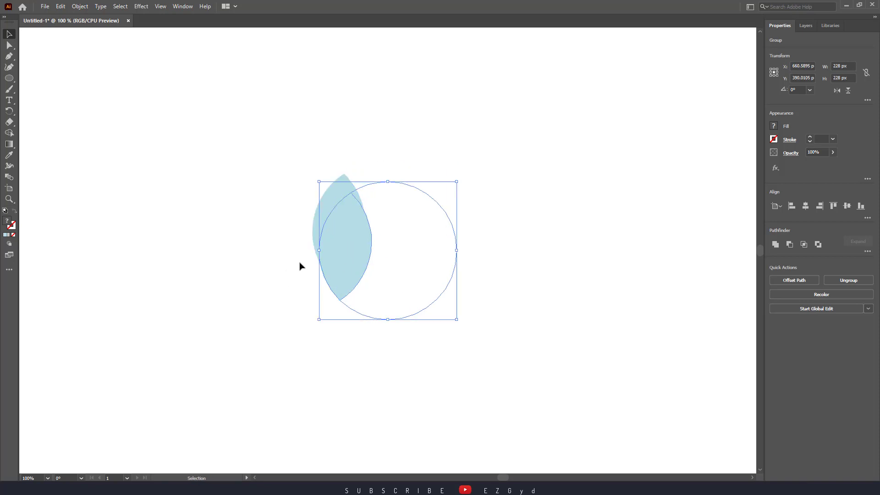
left_click_drag(328, 263, 207, 201)
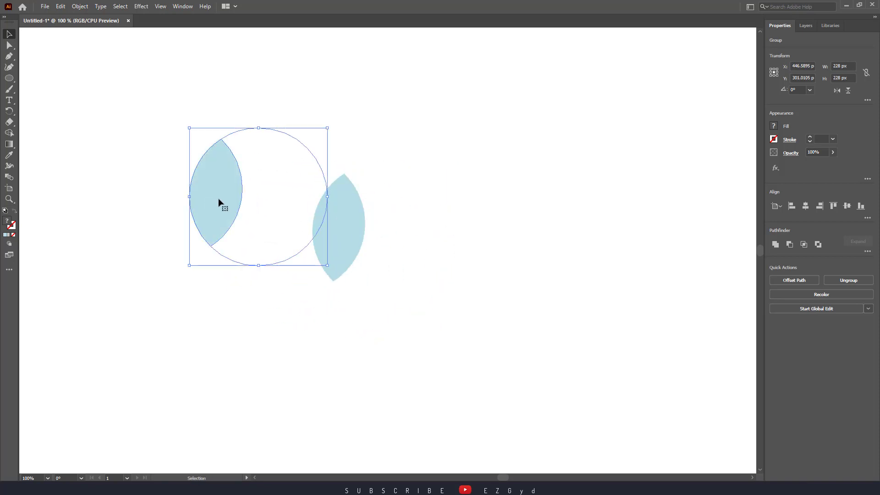
left_click_drag(332, 127, 197, 89)
left_click_drag(241, 235, 277, 263)
left_click(227, 317)
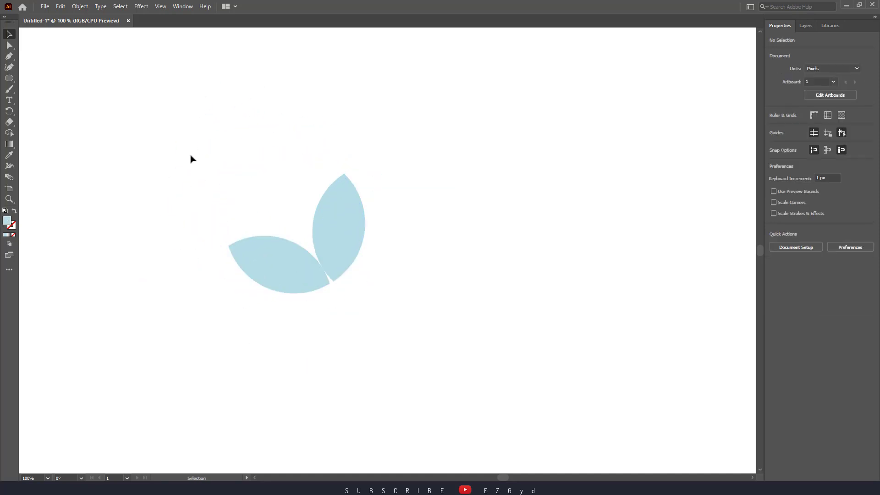
Rotate both leaves together clockwise until they form a symmetrical upright V
left_click_drag(191, 159, 442, 305)
left_click_drag(458, 152, 518, 255)
left_click(371, 281)
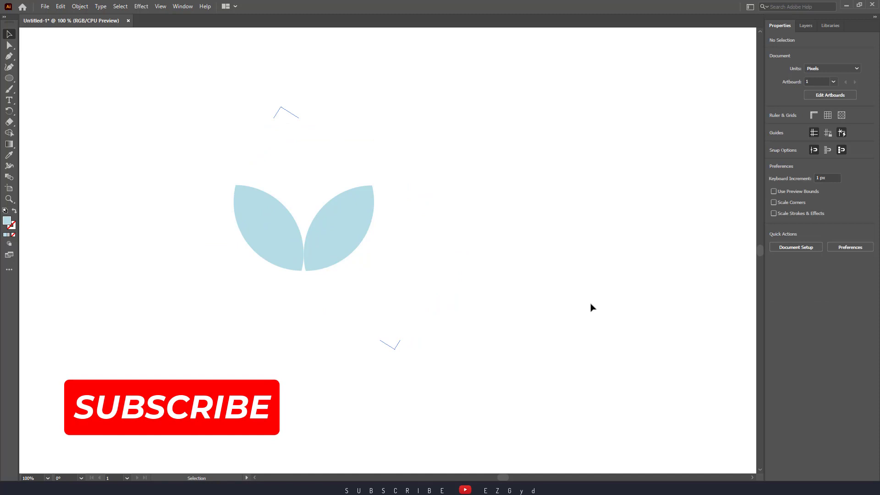
Move the pair of leaves together slightly to the right on the artboard
left_click_drag(193, 175, 450, 304)
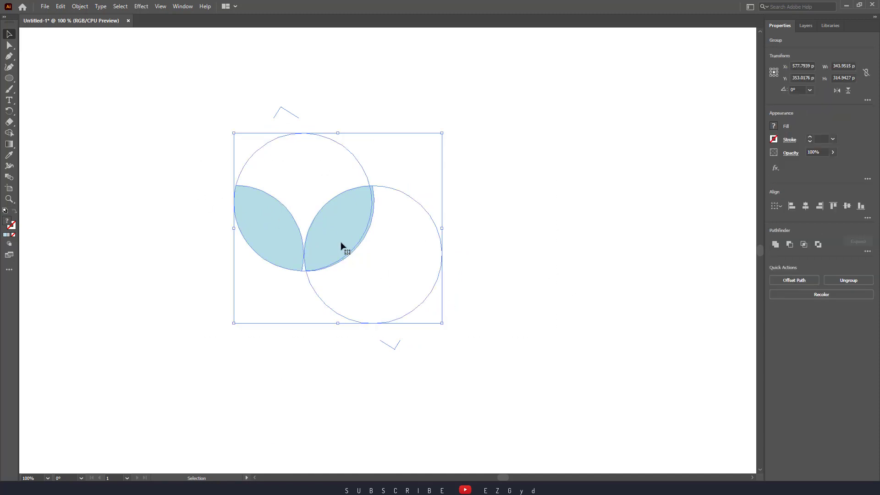
left_click_drag(346, 246, 388, 249)
left_click(648, 316)
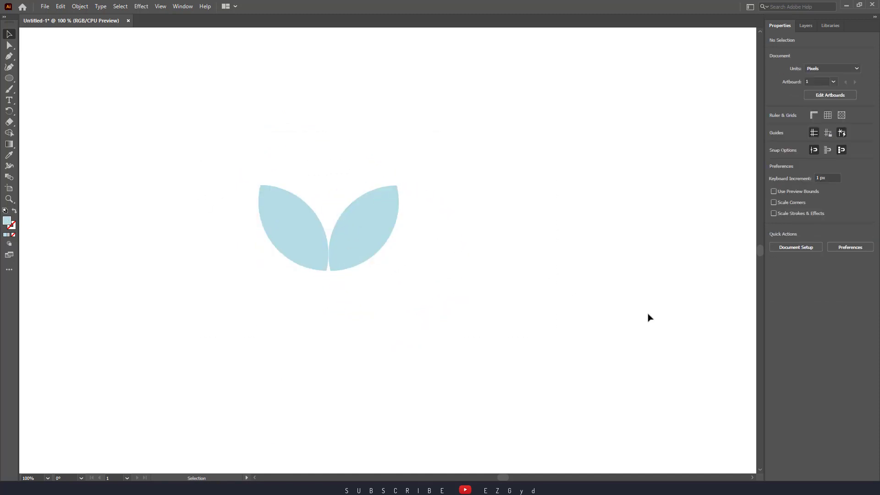
left_click_drag(648, 315, 679, 284)
left_click_drag(239, 122, 541, 278)
left_click(518, 272)
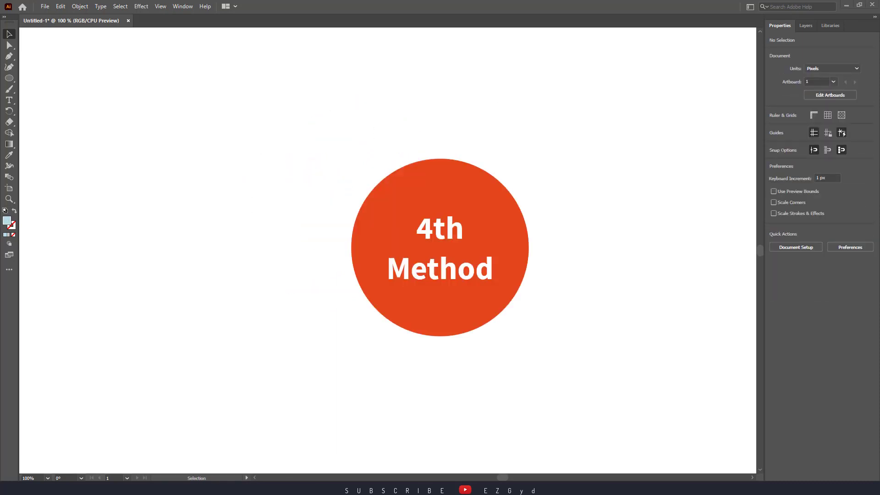
Draw a circle about 317 px in diameter and move it to X 577.5 px, Y 363.5 px
left_click(8, 79)
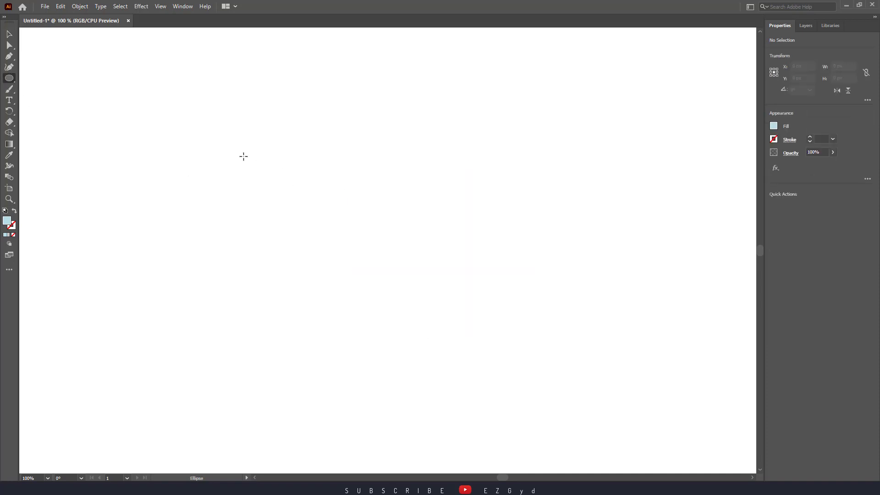
left_click_drag(241, 154, 432, 330)
key("v")
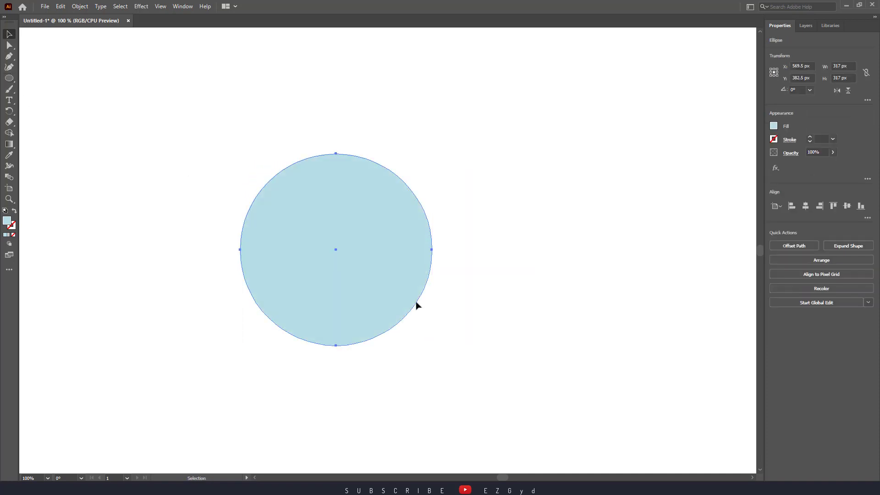
left_click_drag(376, 274, 380, 265)
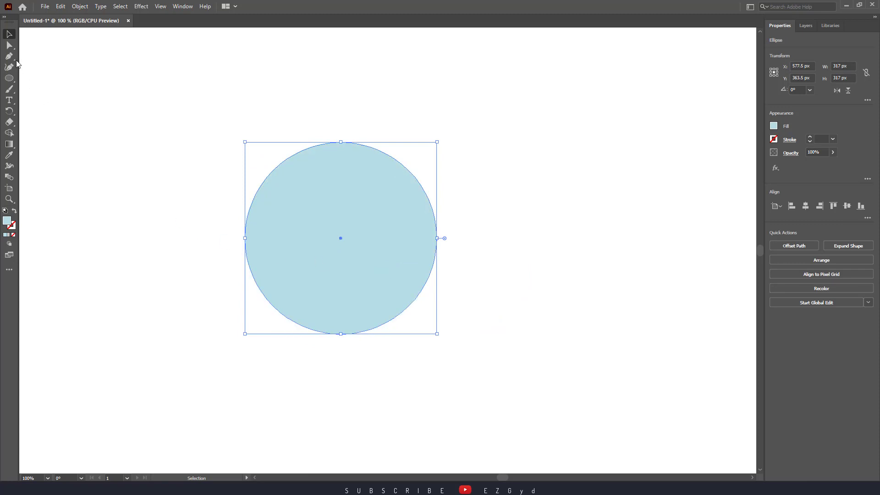
Remove the circle's top anchor point with the Pen tool and nudge the resulting bowl shape slightly to the right
left_click(339, 142)
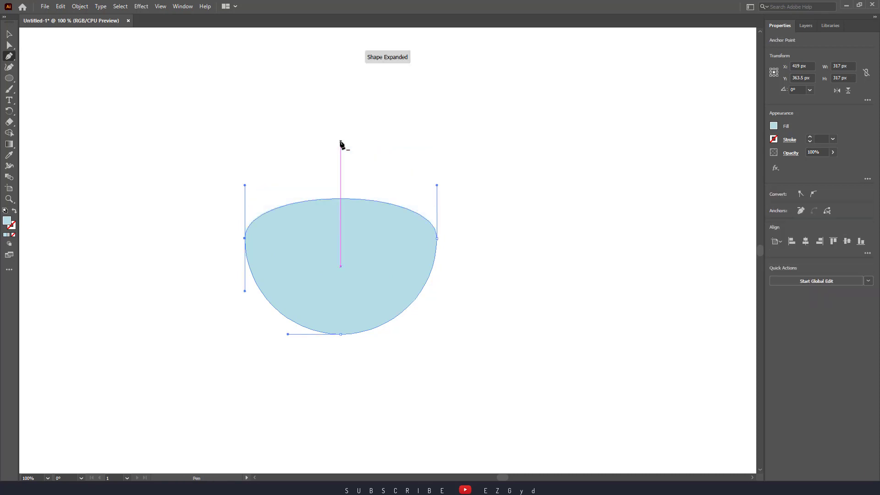
key("v")
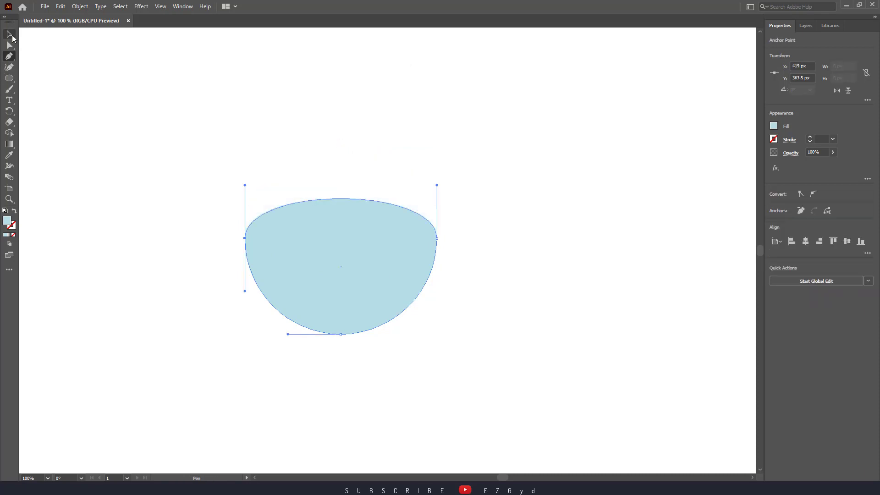
left_click(63, 216)
left_click_drag(387, 293, 393, 291)
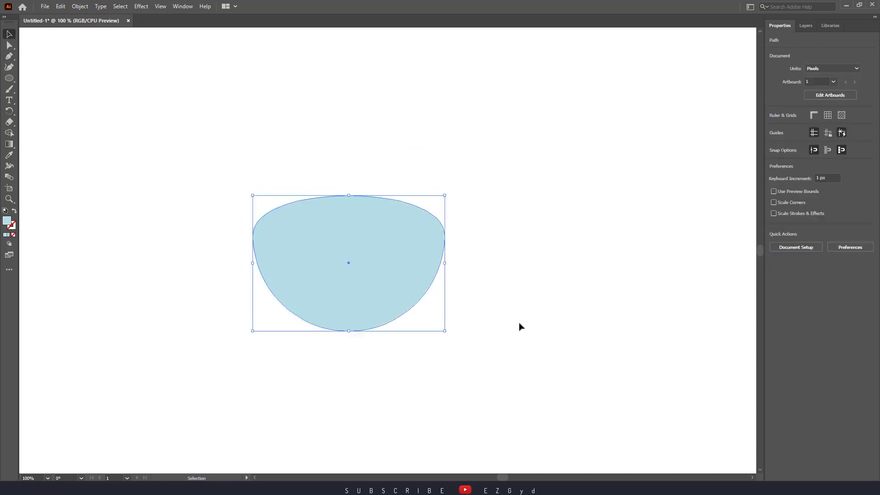
left_click(518, 326)
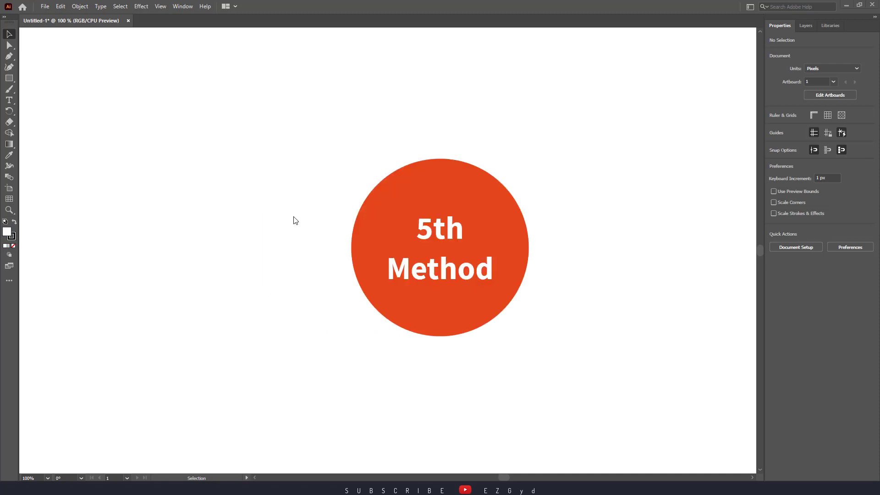
Place the image flowers-gbc6edb672_1920.jpg from the image folder on the canvas at its full size
left_click(45, 7)
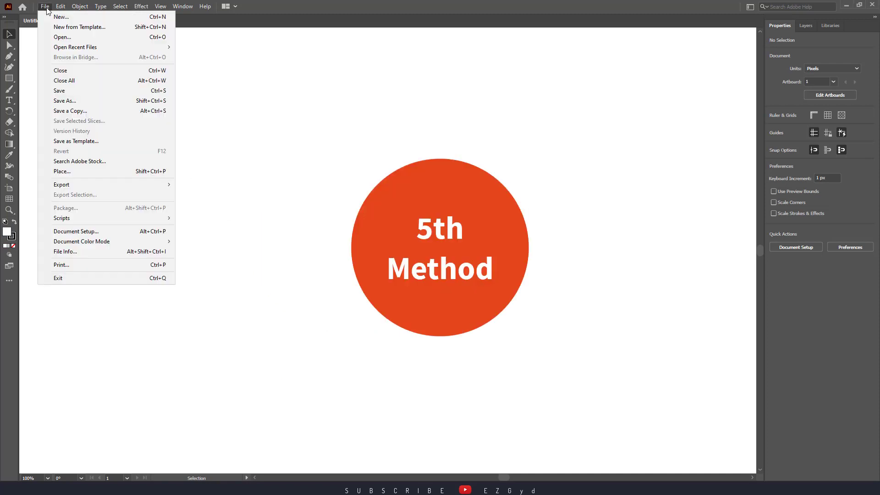
left_click(71, 175)
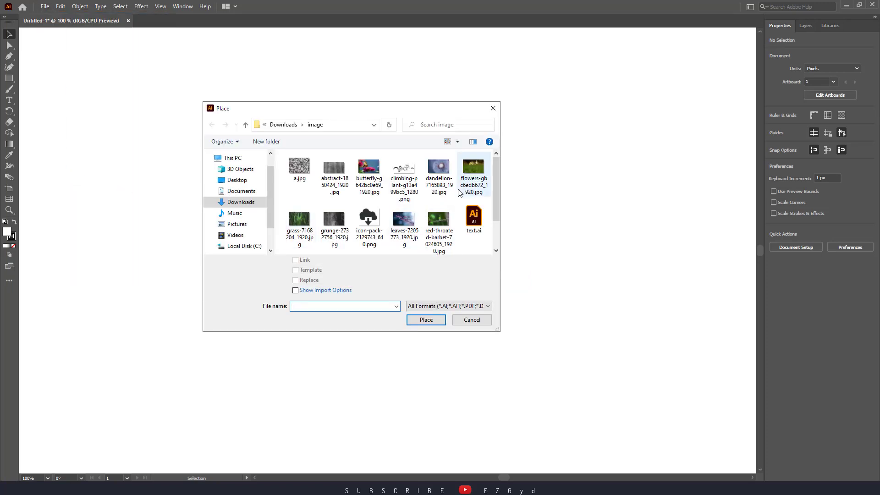
left_click(473, 171)
left_click(424, 320)
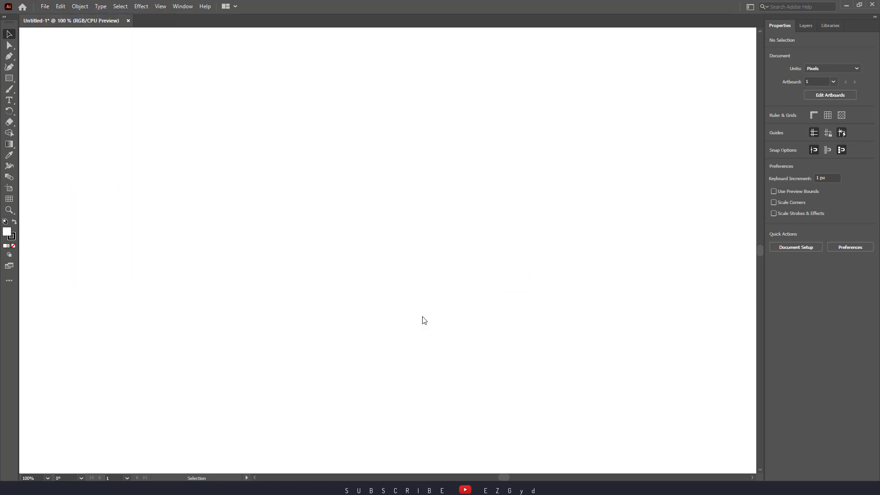
left_click(342, 213)
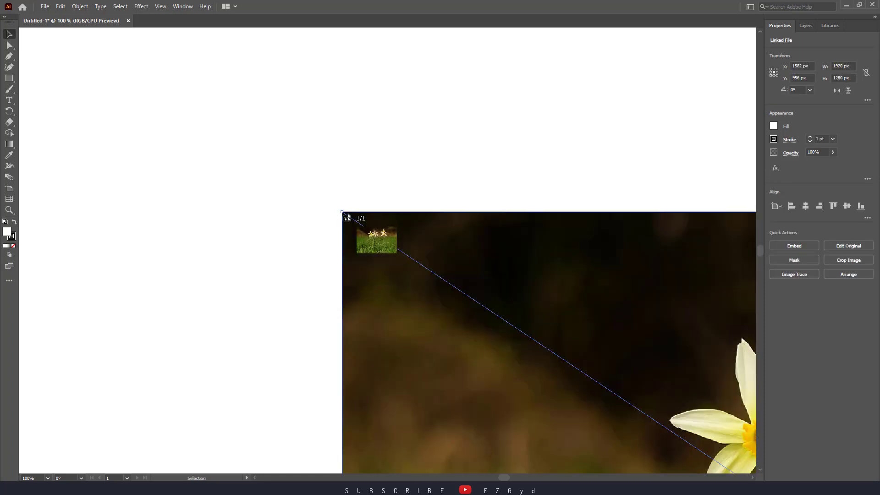
Scale the flower photo proportionally to about 376 × 251 px and move it to about X 653 px, Y 359 px
left_click_drag(439, 242, 598, 357)
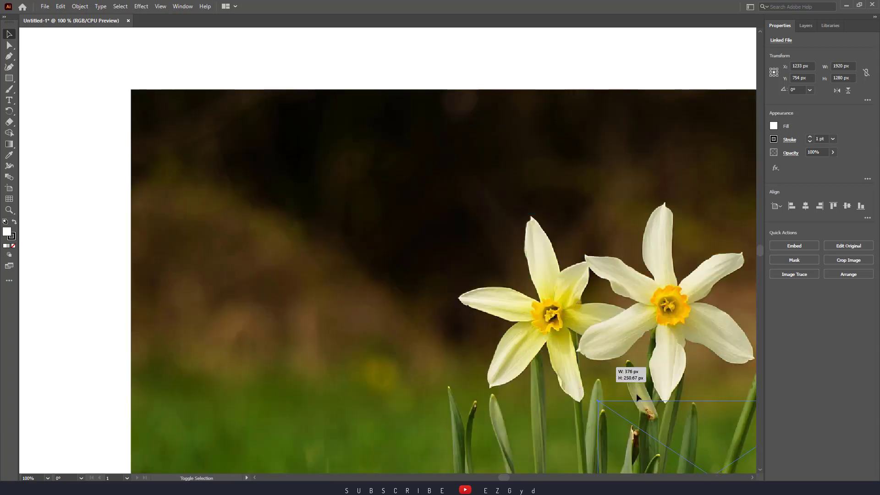
mouse_move(660, 411)
left_mouse_down()
mouse_move(588, 384)
mouse_move(308, 186)
mouse_move(304, 172)
left_mouse_up()
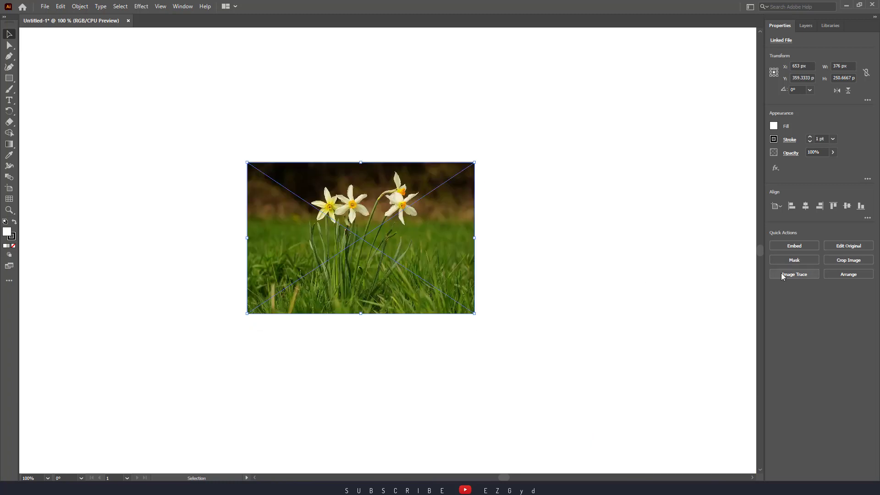
Embed the flower photo and enlarge it proportionally about its centre to 1250 × 833 px
left_click(793, 247)
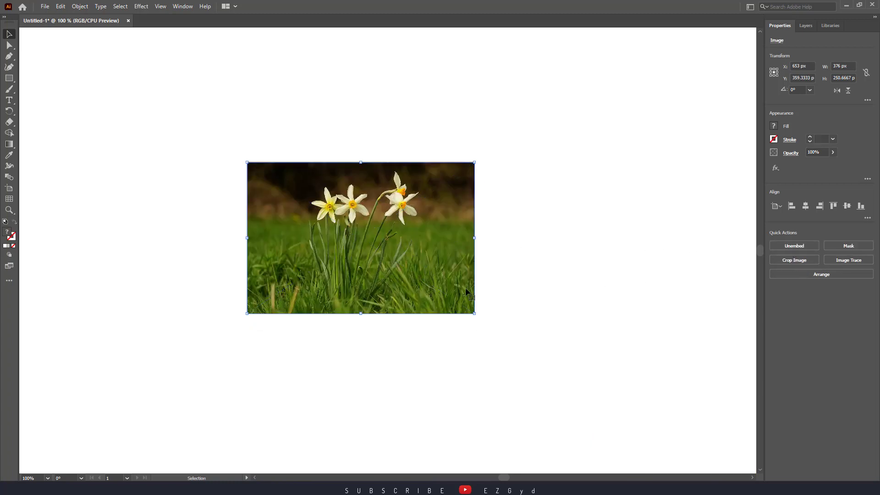
left_click_drag(475, 313, 726, 466)
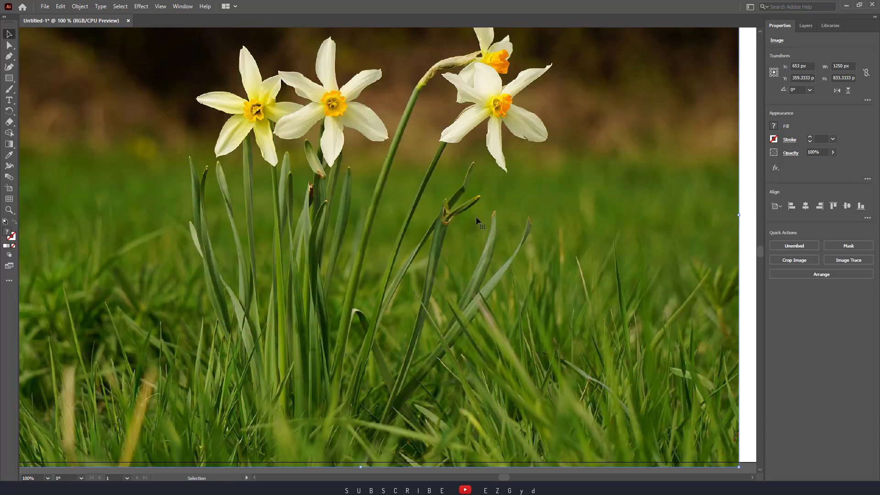
Start a Pen tool path on the second flower from the left, tracing its upper-right petal's upper edge from the centre almost to the tip
left_click_drag(426, 194, 463, 287)
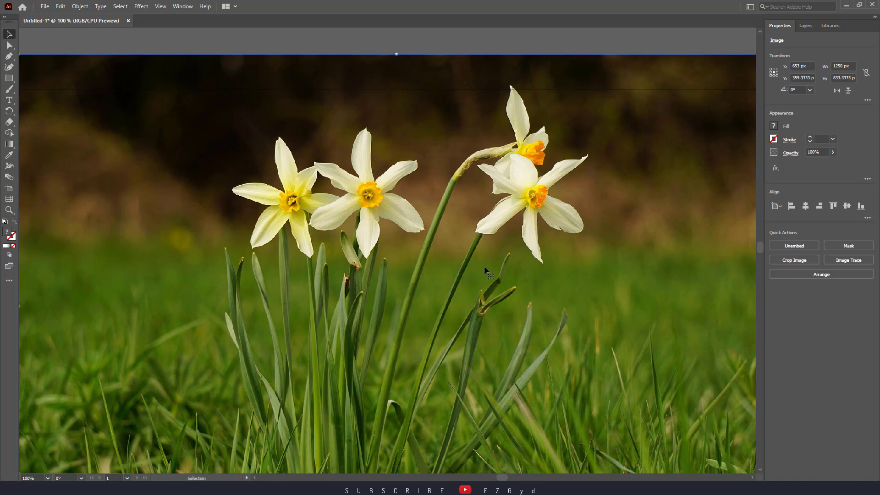
left_click(9, 56)
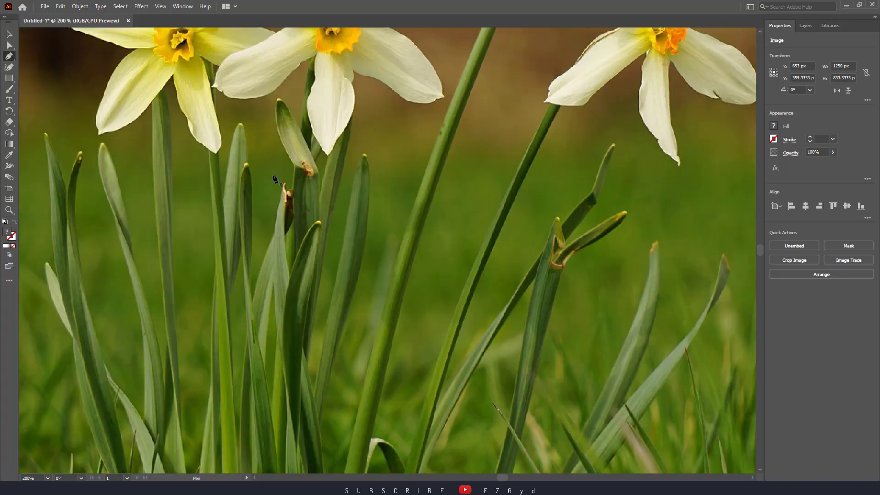
left_click_drag(300, 133, 321, 291)
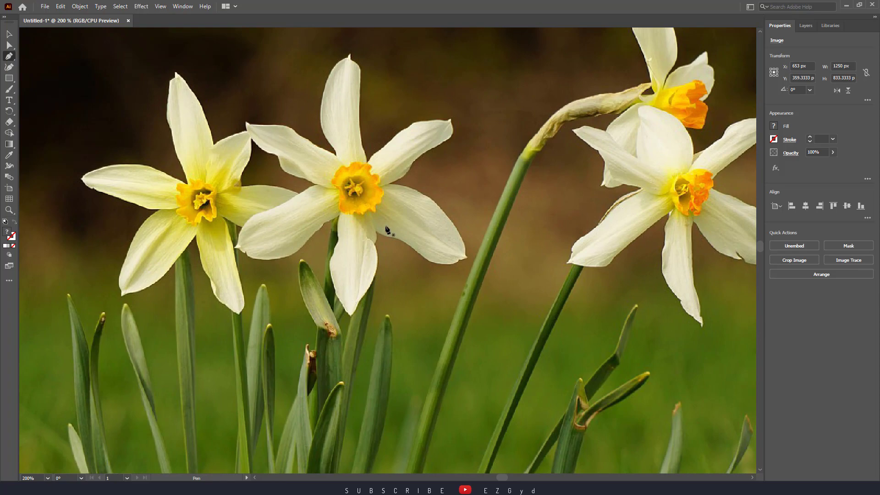
key("ctrl+plus")
left_click_drag(382, 245, 406, 472)
left_click_drag(404, 255, 427, 365)
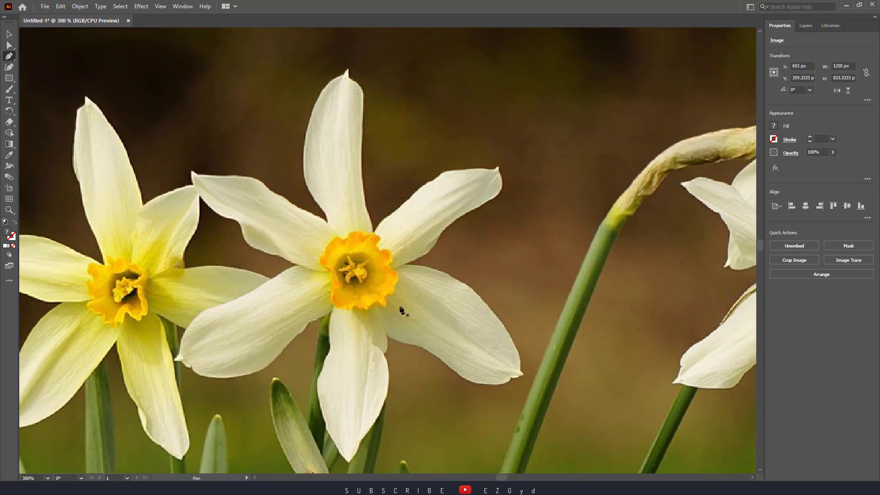
left_click(375, 228)
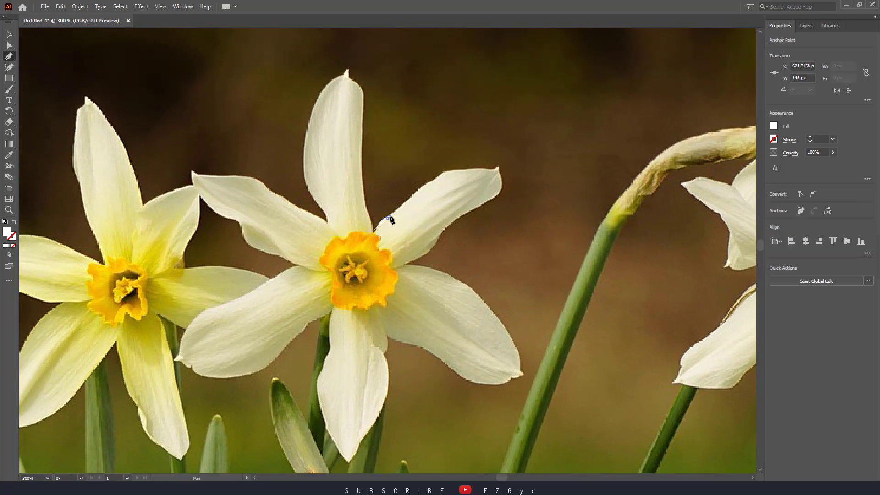
left_click(392, 211)
left_click(404, 204)
left_click(410, 197)
left_click(417, 191)
left_click(424, 184)
left_click(433, 182)
left_click(438, 176)
left_click(444, 173)
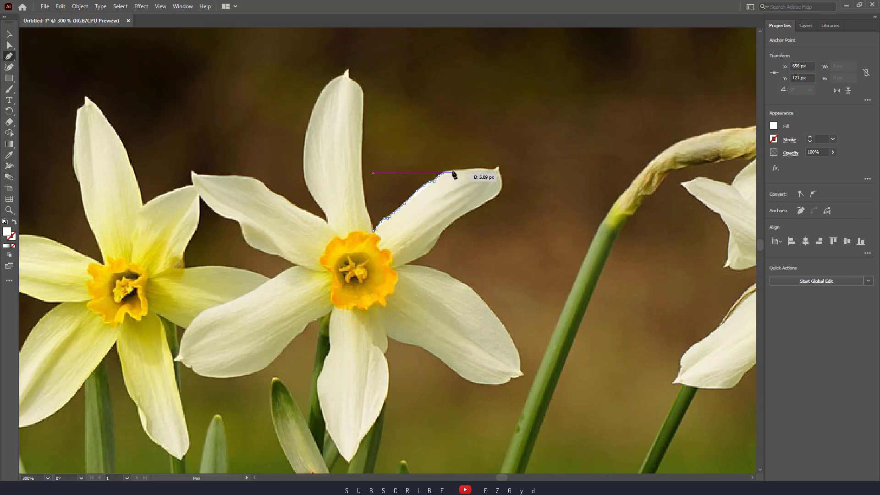
left_click(447, 171)
left_click(453, 171)
left_click(459, 171)
left_click(466, 171)
left_click(474, 171)
left_click(479, 170)
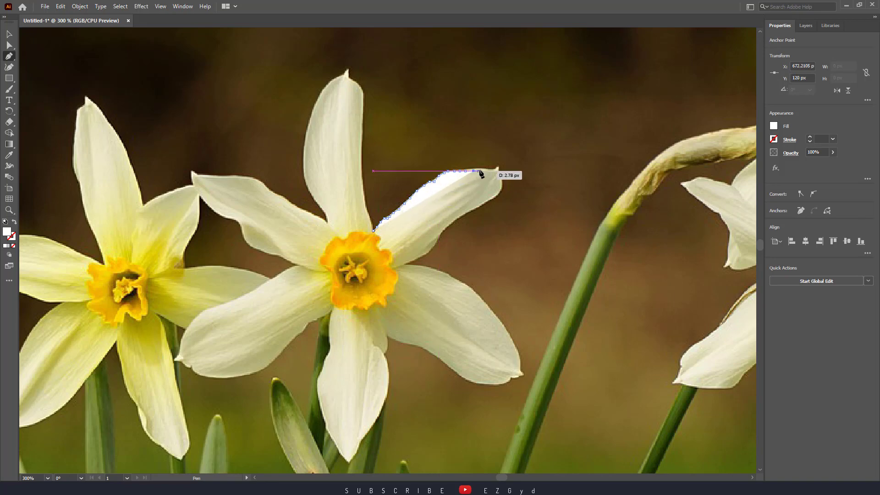
left_click(486, 171)
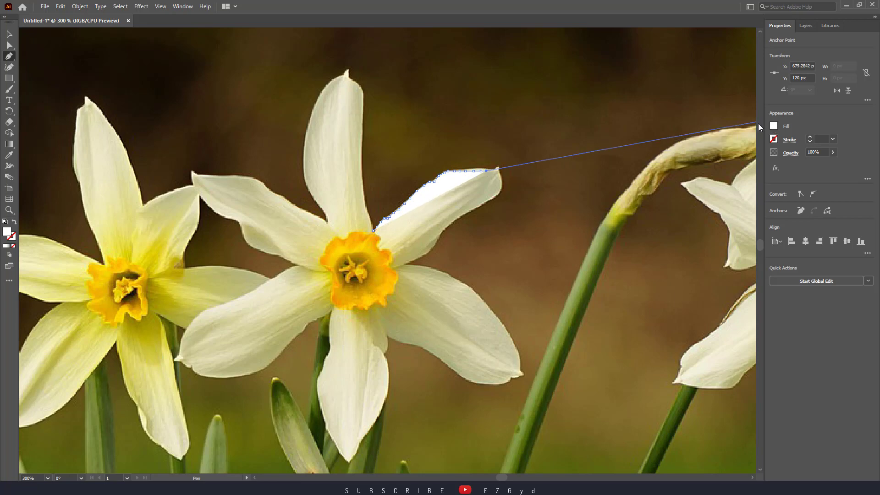
Set the path's fill to None and continue tracing around the upper-right petal's tip and along its lower edge to the centre
left_click(773, 126)
left_click(675, 161)
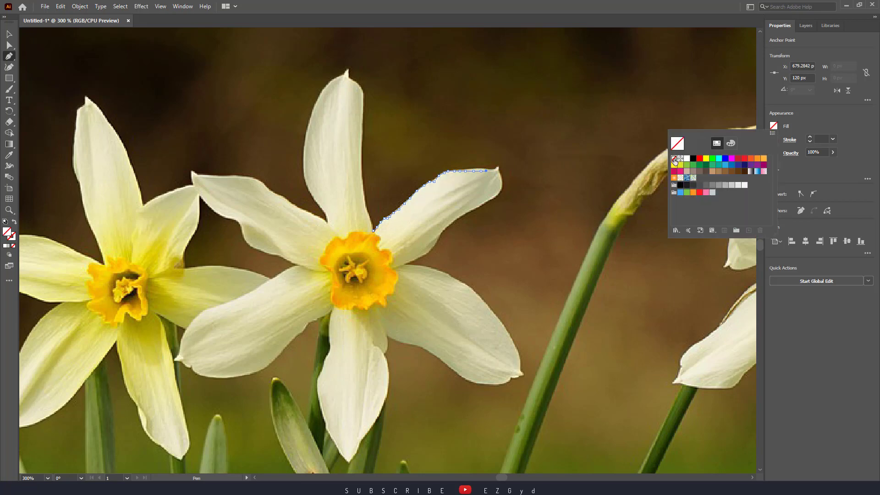
left_click(493, 168)
left_click(496, 168)
left_click(498, 167)
left_click(498, 171)
left_click(498, 175)
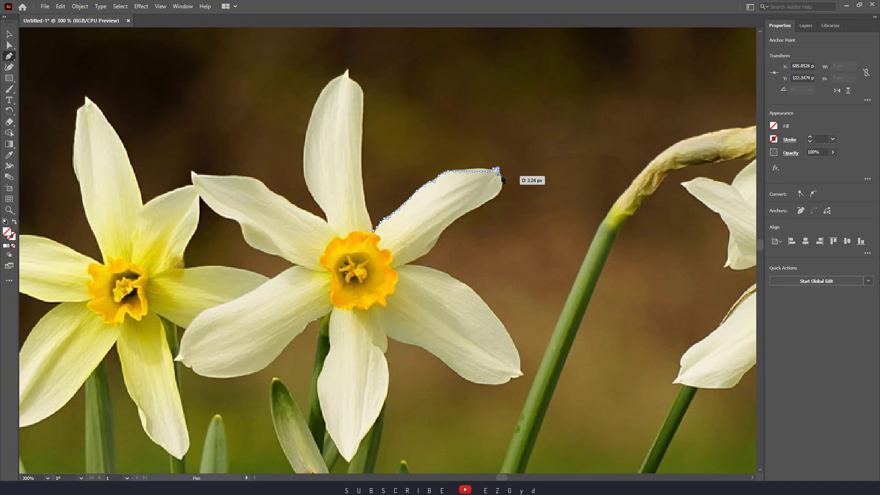
left_click(502, 177)
left_click(501, 181)
left_click(502, 189)
left_click(499, 194)
left_click(495, 196)
left_click(490, 198)
left_click(486, 200)
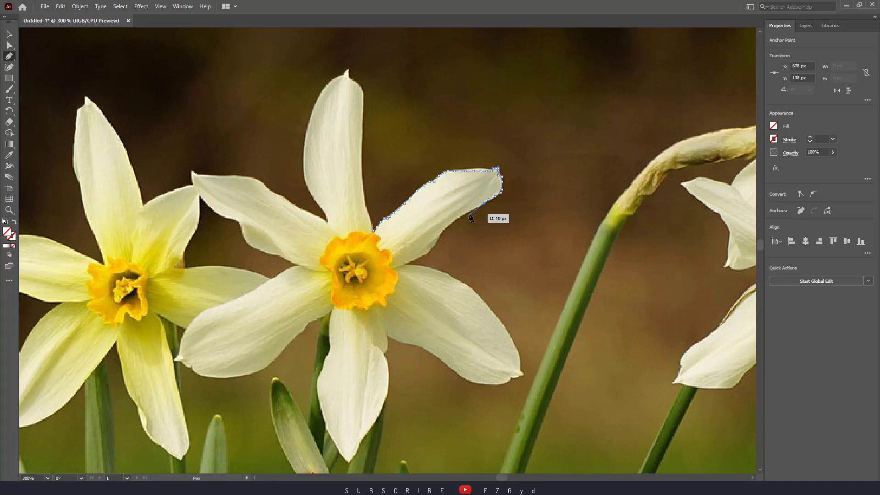
left_click(471, 211)
left_click(459, 217)
left_click(448, 225)
left_click(442, 231)
left_click(438, 235)
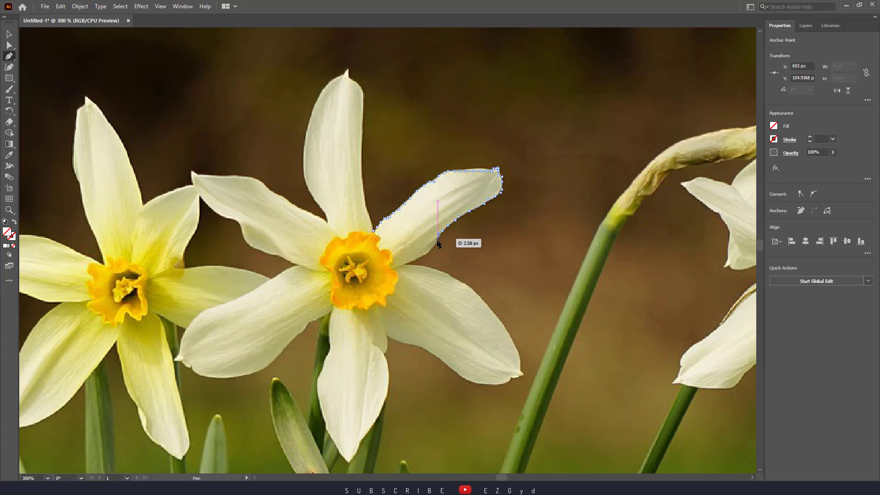
left_click(434, 246)
left_click(428, 252)
left_click(422, 257)
left_click(416, 261)
left_click(410, 263)
left_click(405, 265)
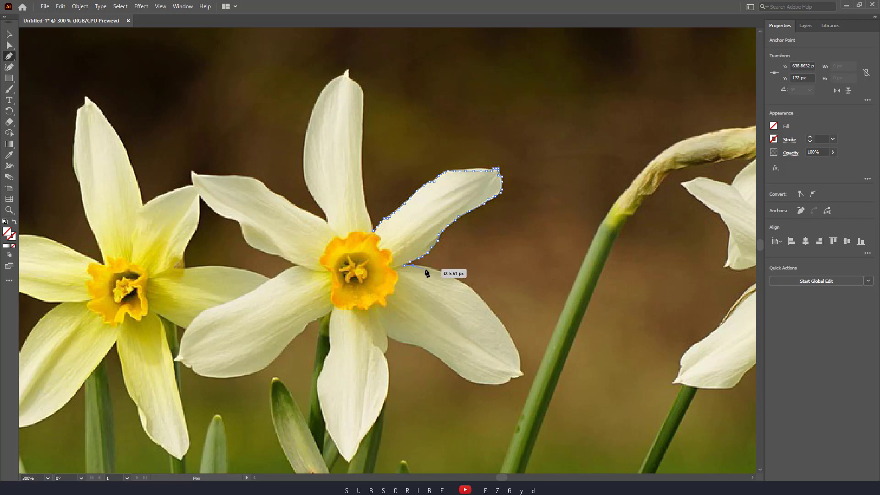
Continue the path along the upper edge of the lower-right petal out to its tip
left_click(413, 265)
left_click(422, 266)
left_click(432, 269)
left_click(442, 273)
left_click(450, 277)
left_click(457, 280)
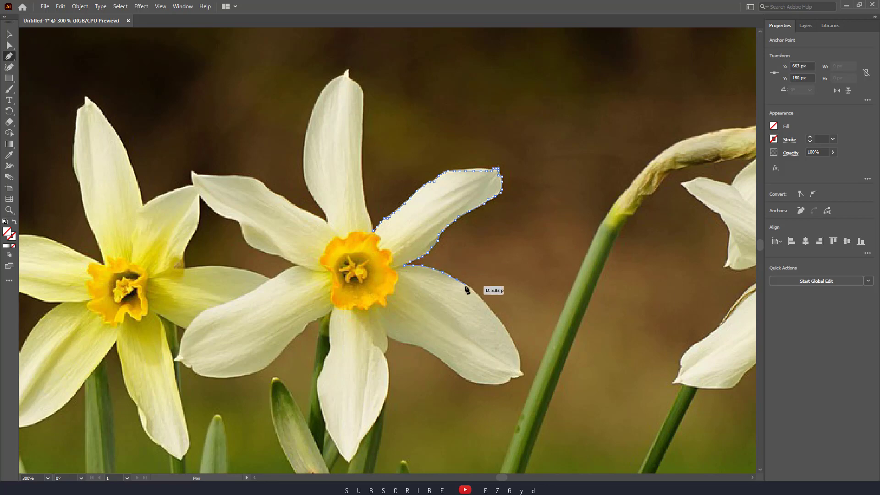
left_click(465, 285)
left_click(475, 292)
left_click(482, 300)
left_click(487, 307)
left_click(494, 315)
left_click(501, 322)
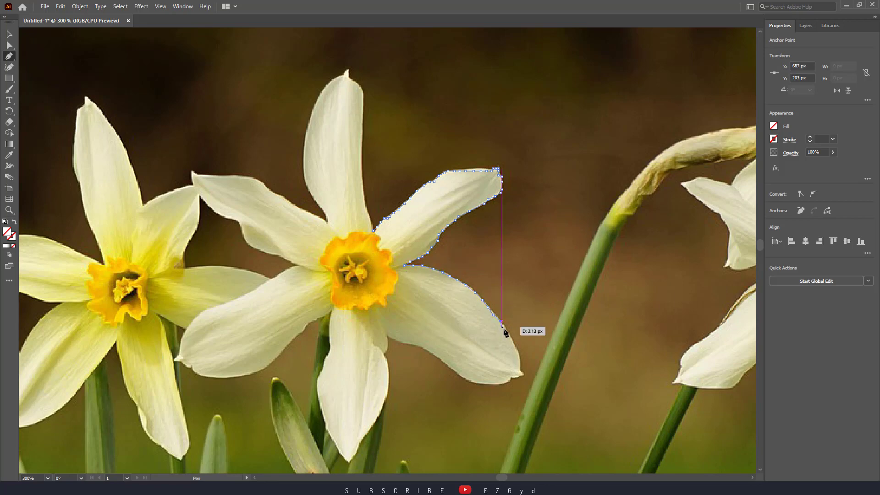
left_click(507, 334)
left_click(513, 343)
left_click(518, 353)
left_click(518, 362)
left_click(518, 369)
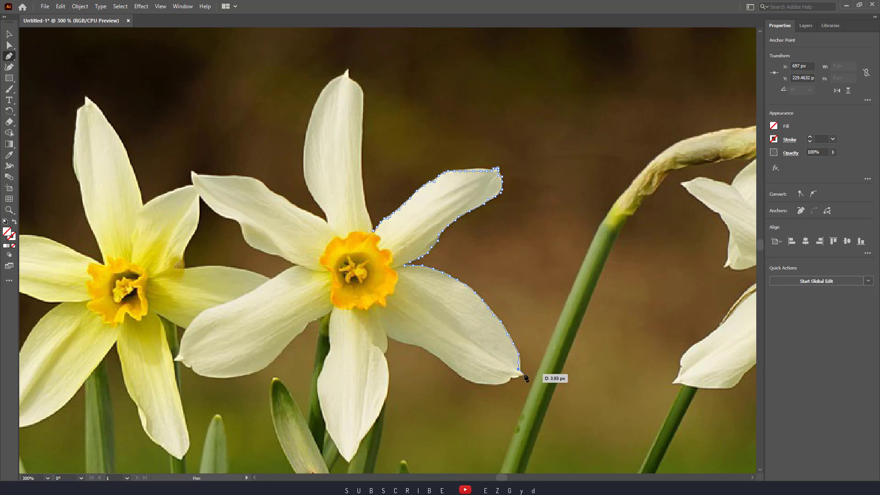
left_click(521, 374)
Trace the lower edge of the lower-right petal from its tip back to the junction with the bottom petal
left_click(515, 376)
left_click(509, 378)
left_click(507, 381)
left_click(500, 385)
left_click(493, 384)
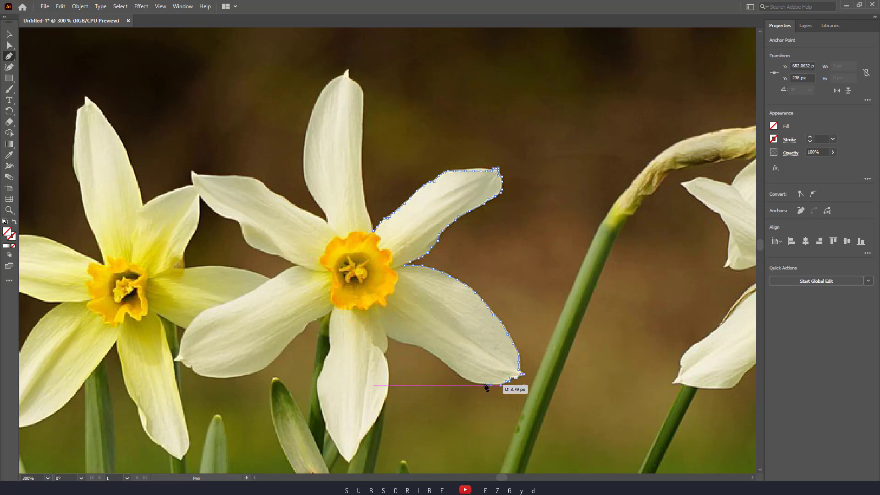
left_click(485, 385)
left_click(478, 382)
left_click(463, 378)
left_click(457, 372)
left_click(451, 366)
left_click(444, 361)
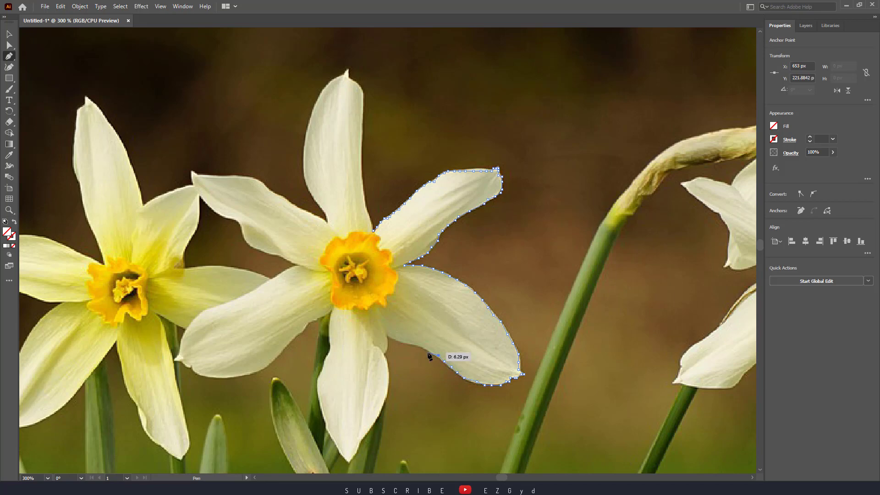
left_click(438, 355)
left_click(425, 349)
left_click(392, 342)
left_click(387, 334)
Continue the path down the right edge of the bottom petal to its pointed tip
left_click(387, 347)
left_click(386, 351)
left_click(384, 354)
left_click(389, 369)
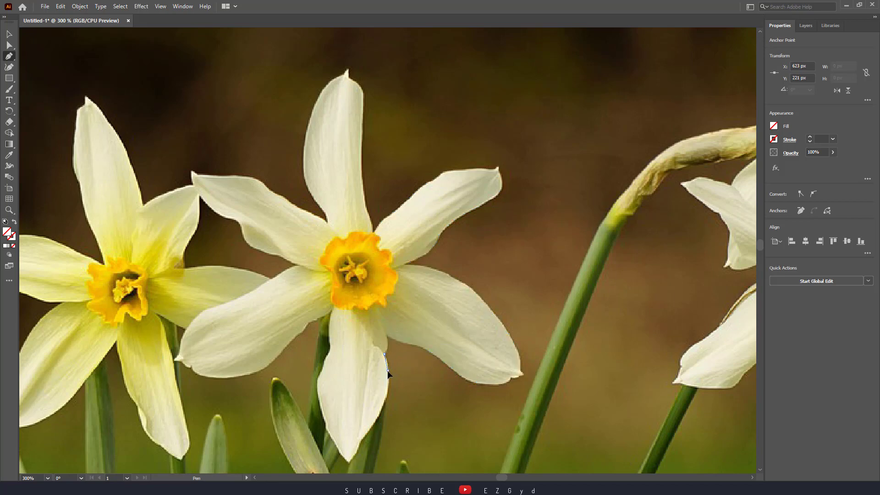
left_click(387, 390)
left_click(384, 403)
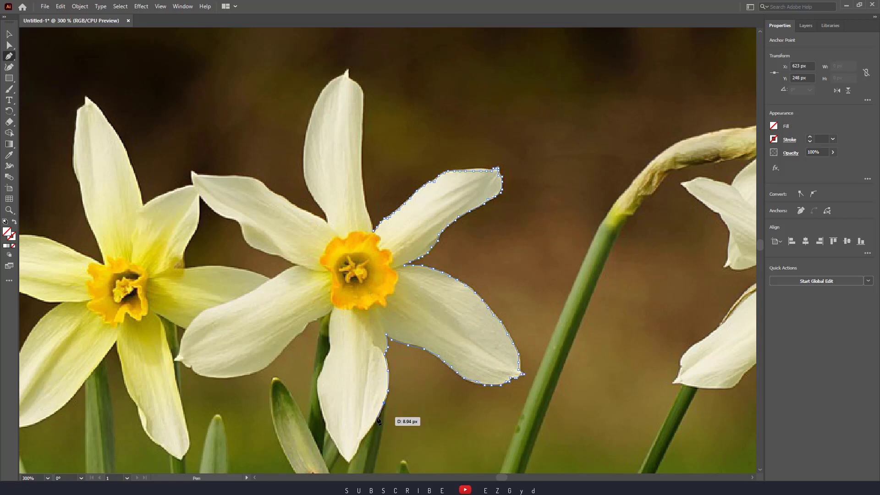
left_click(376, 417)
left_click_drag(379, 415, 403, 347)
left_click(390, 366)
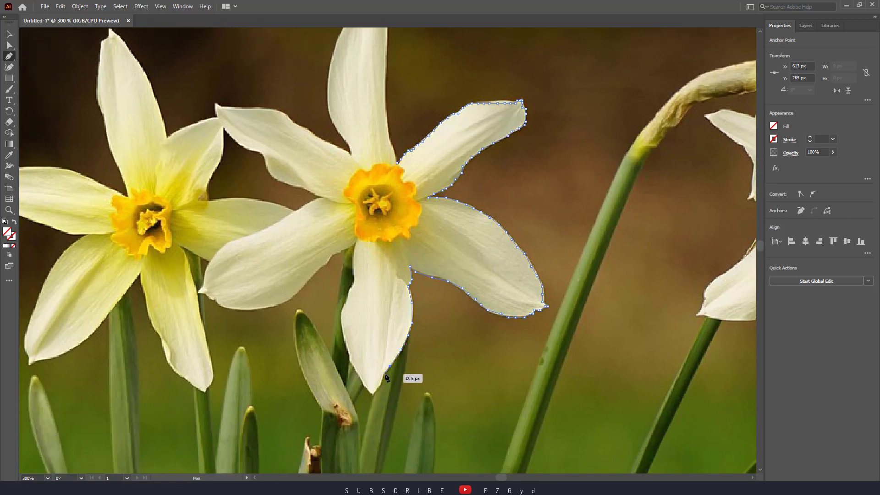
left_click(385, 372)
left_click(381, 381)
left_click(375, 389)
Trace the left edge of the bottom petal from its tip up towards the flower's centre
left_click(365, 385)
left_click(359, 375)
left_click(354, 367)
left_click(350, 359)
left_click(349, 352)
left_click(345, 331)
left_click(342, 315)
left_click(345, 303)
left_click(351, 295)
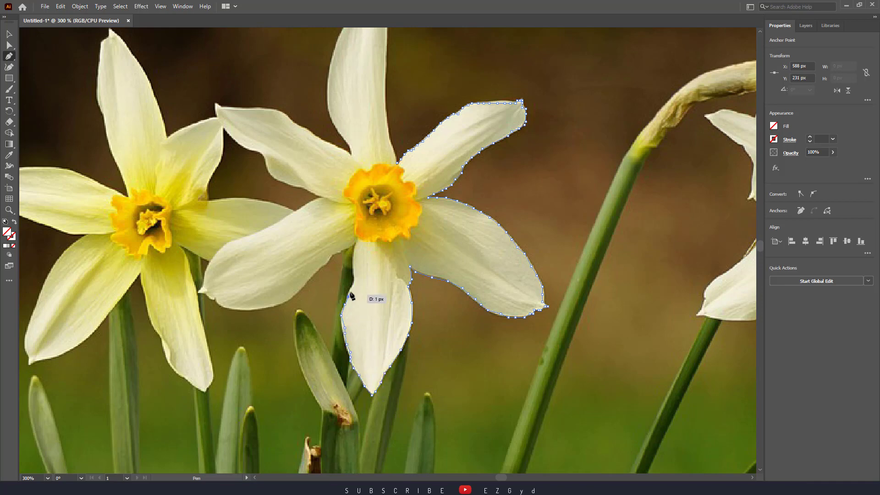
left_click(355, 283)
Continue the path along the lower edge of the lower-left petal to just before its tip
left_click_drag(355, 246, 279, 298)
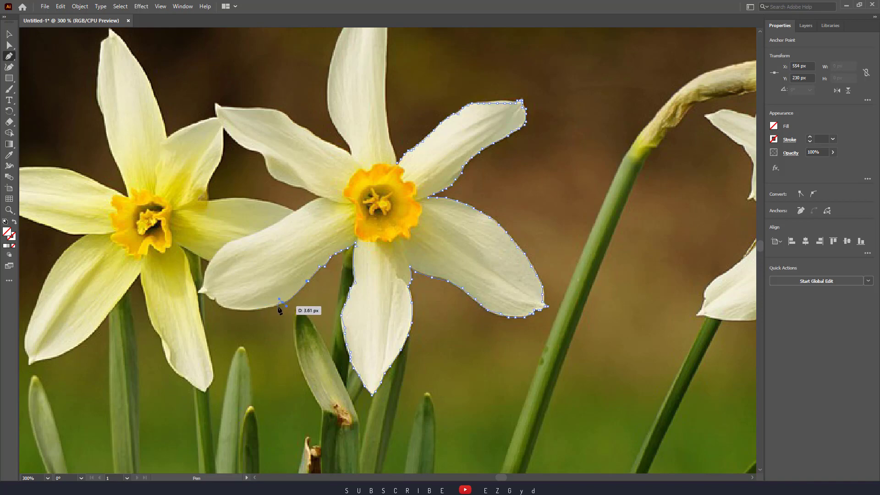
left_click(271, 306)
left_click(264, 308)
left_click(252, 310)
left_click(235, 309)
key("space")
left_click_drag(220, 297, 340, 305)
left_click(336, 307)
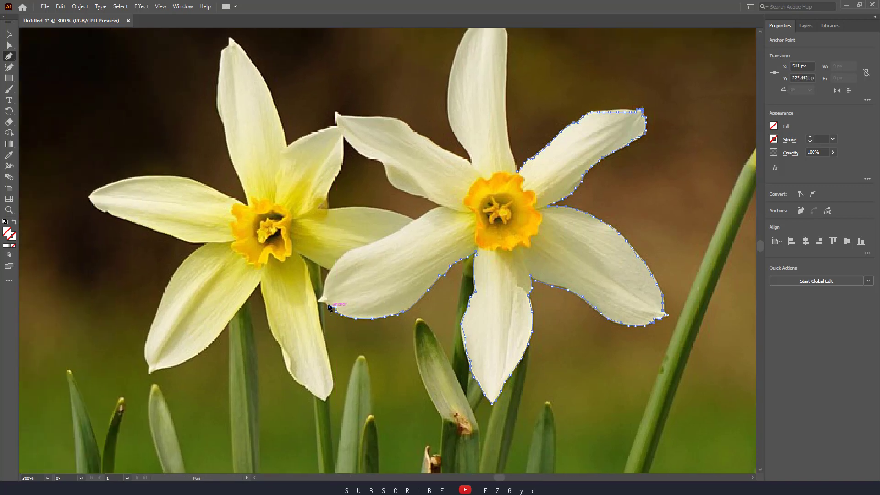
Trace around the lower-left petal's tip and along its upper edge towards the centre, undoing misplaced anchor points
left_click_drag(343, 257, 368, 251)
key("ctrl+z")
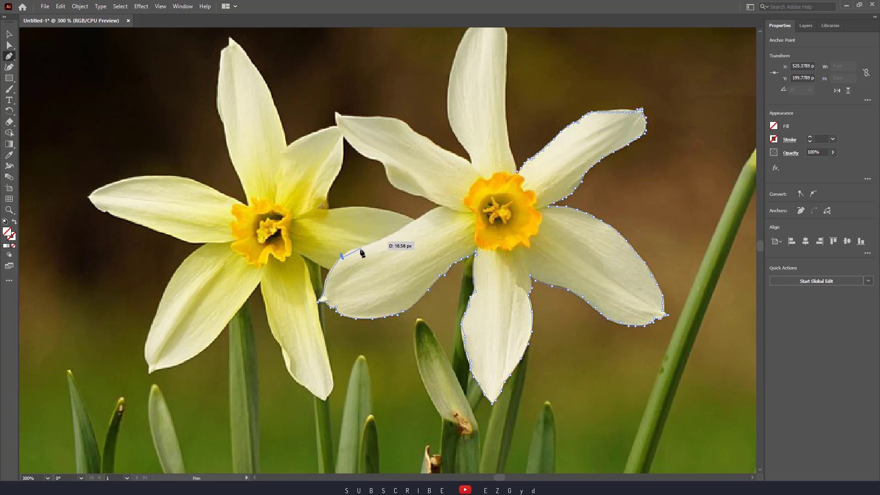
left_click(346, 251)
key("ctrl+z")
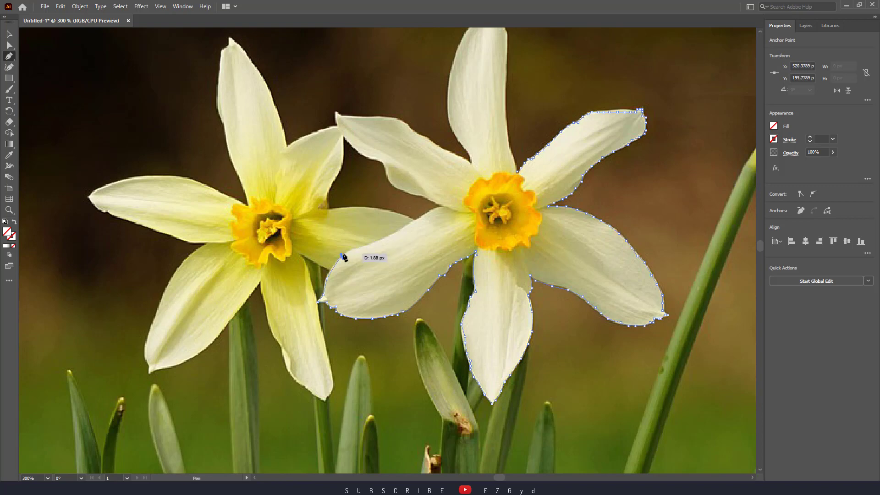
left_click(343, 253)
left_click(348, 251)
left_click(358, 247)
left_click(370, 246)
left_click(384, 239)
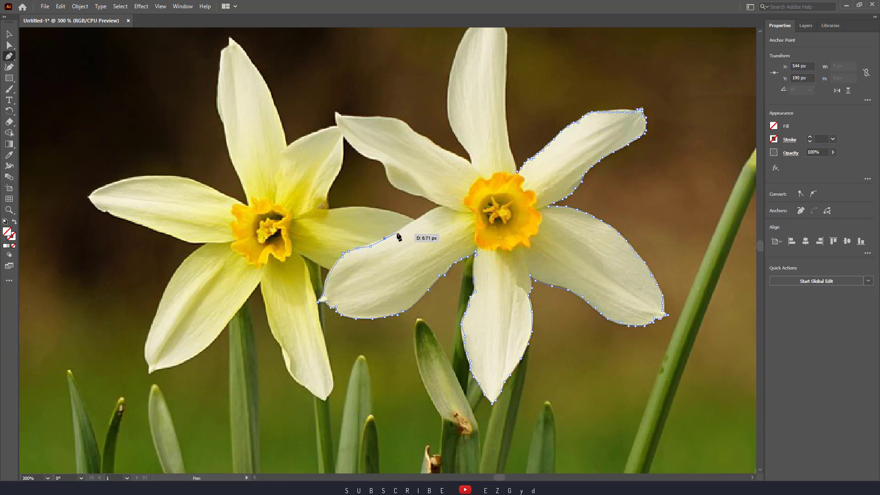
left_click(403, 227)
left_click(415, 220)
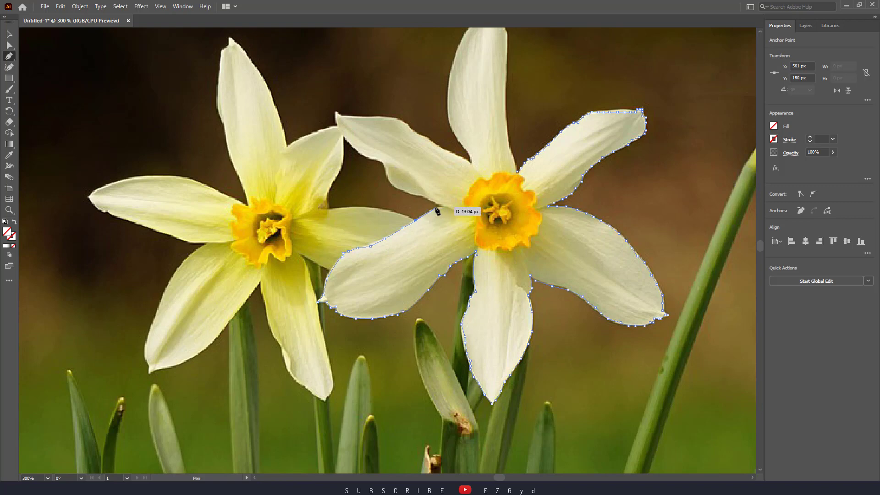
left_click(436, 208)
left_click(442, 206)
Continue the path along the lower edge of the upper-left petal out to its tip
left_click_drag(420, 181, 460, 268)
left_click(503, 297)
left_click(488, 294)
left_click(476, 288)
left_click(430, 248)
left_click_drag(424, 242, 421, 238)
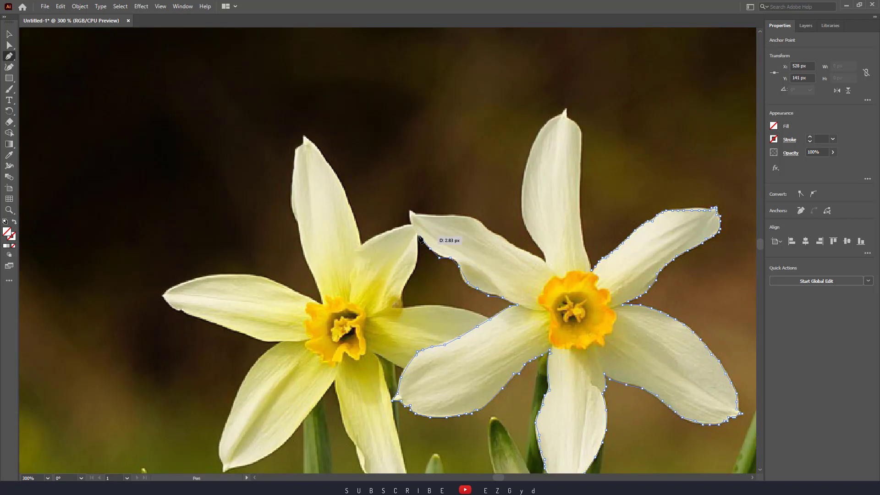
left_click(410, 219)
left_click(410, 211)
Continue the path along the upper edge of the upper-left petal from its tip to the base of the top petal
left_click(415, 216)
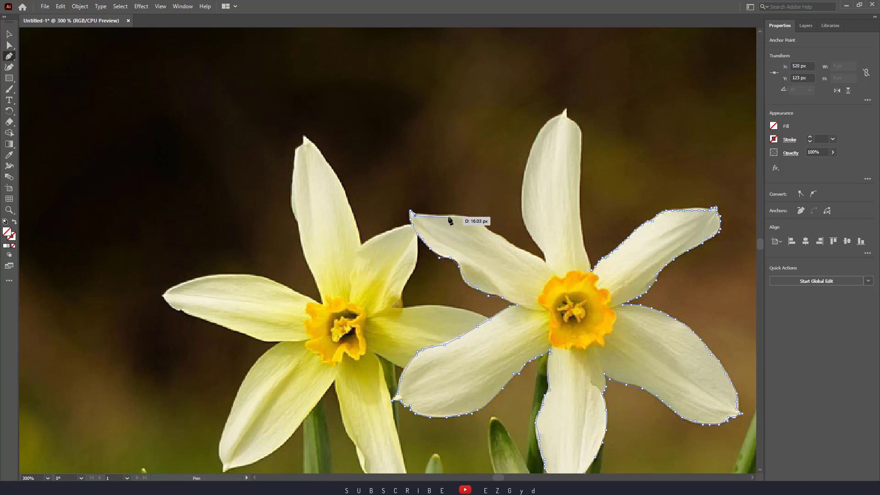
left_click(463, 217)
left_click(480, 221)
left_click(485, 230)
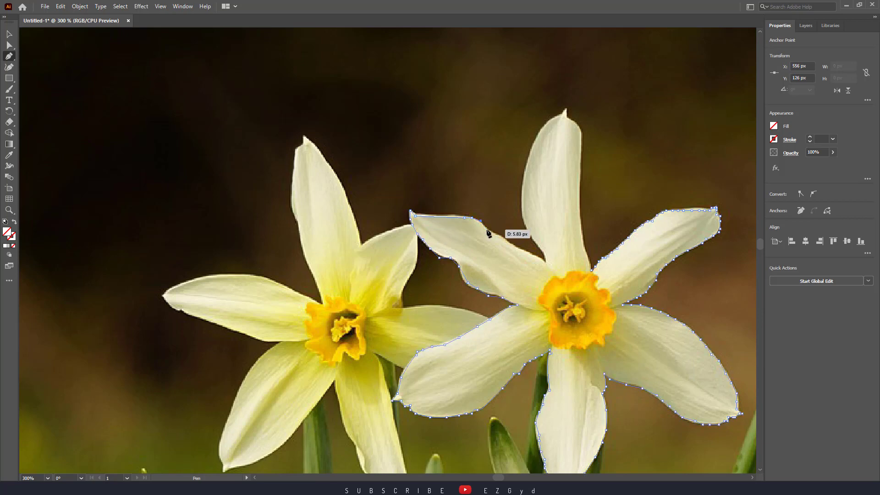
left_click(502, 237)
left_click(519, 249)
left_click(545, 261)
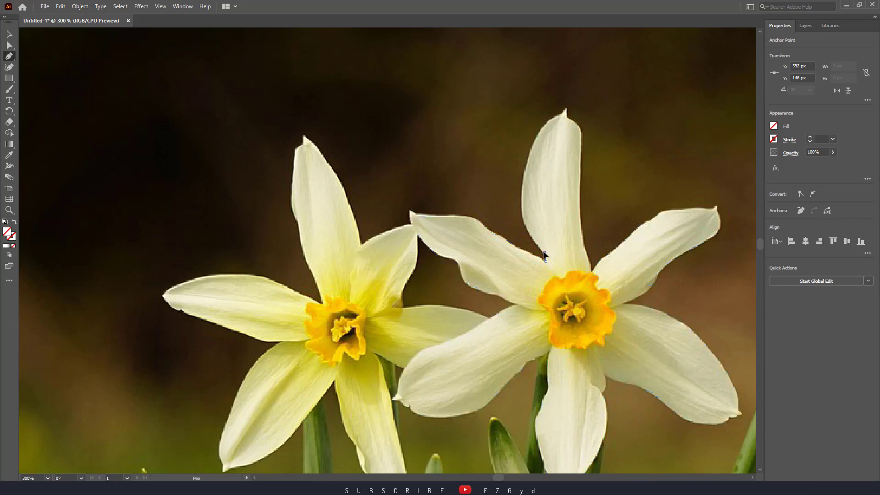
Trace the left edge of the top petal from its base up to its tip
left_click(537, 246)
left_click(526, 223)
left_click(522, 200)
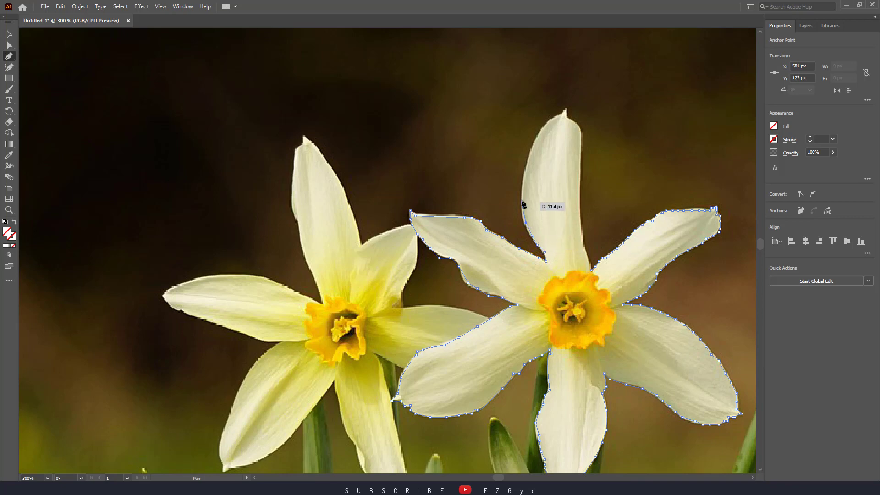
left_click(523, 179)
left_click(530, 154)
left_click(537, 132)
left_click(546, 123)
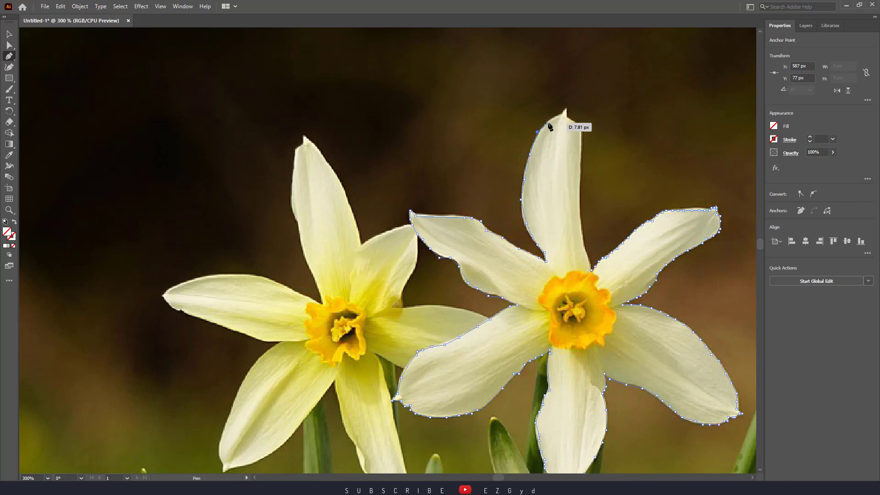
left_click(560, 116)
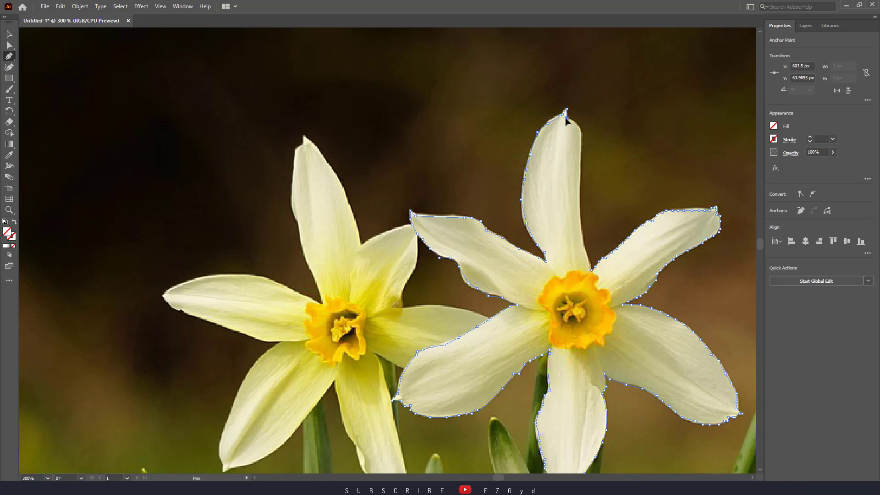
Trace the right edge of the top petal down to its base and close the path, undoing any stray segment
left_click(579, 130)
left_click(580, 134)
left_click_drag(580, 138, 493, 184)
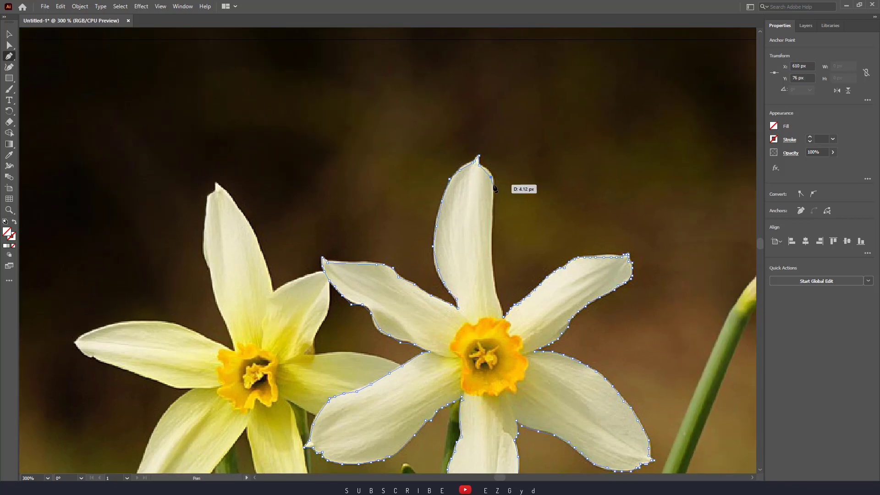
left_click(492, 209)
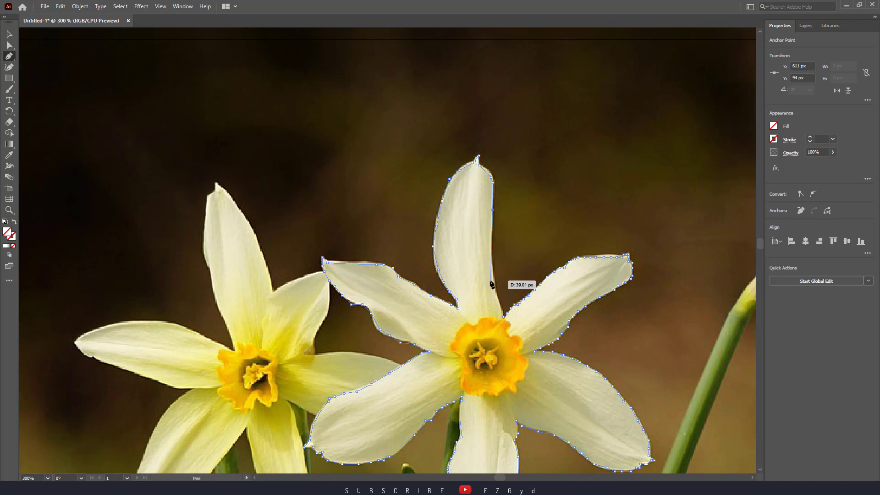
left_click(491, 254)
left_click(492, 275)
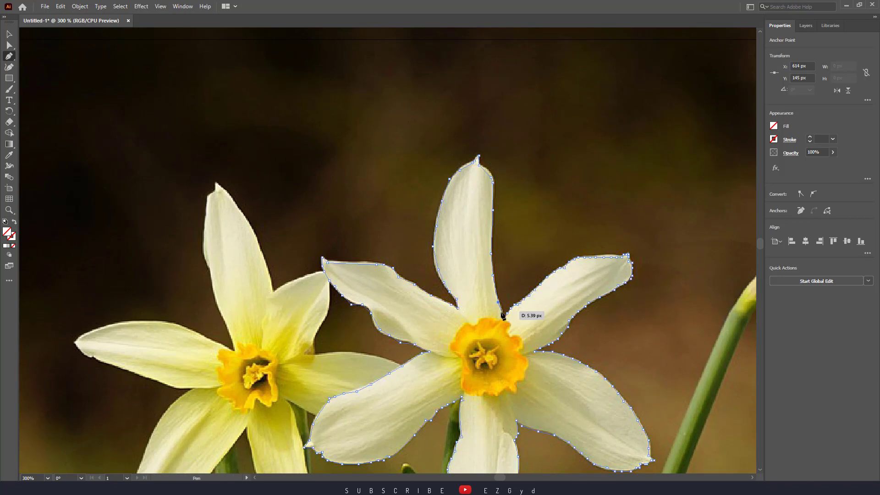
left_click(503, 316)
left_click(457, 258)
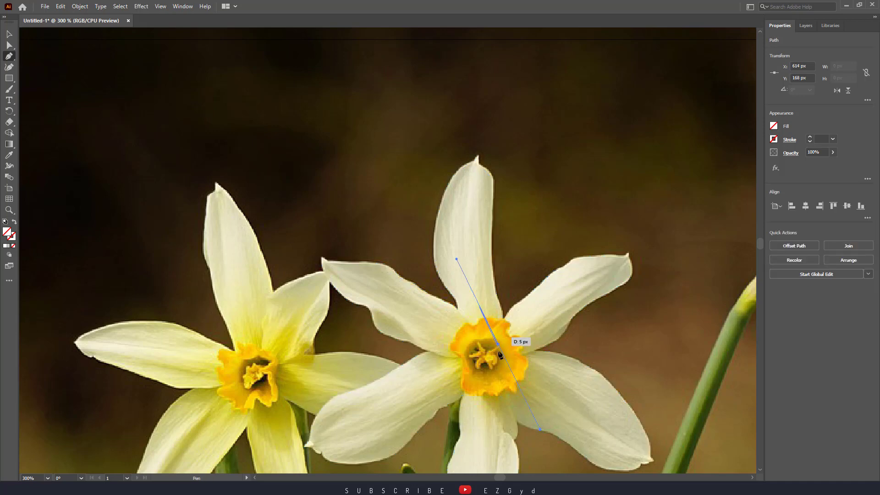
key("ctrl+z")
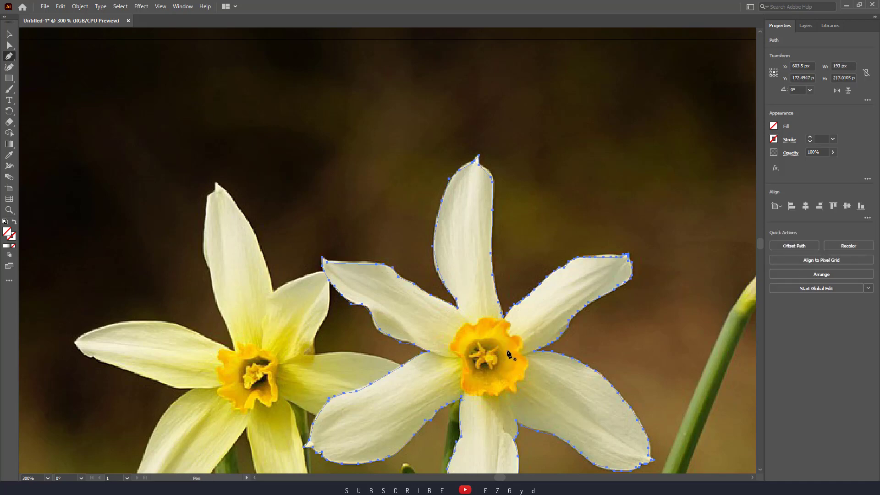
Select the photo and the traced path together, cut out the flower with a clipping mask, and deselect it
key("v")
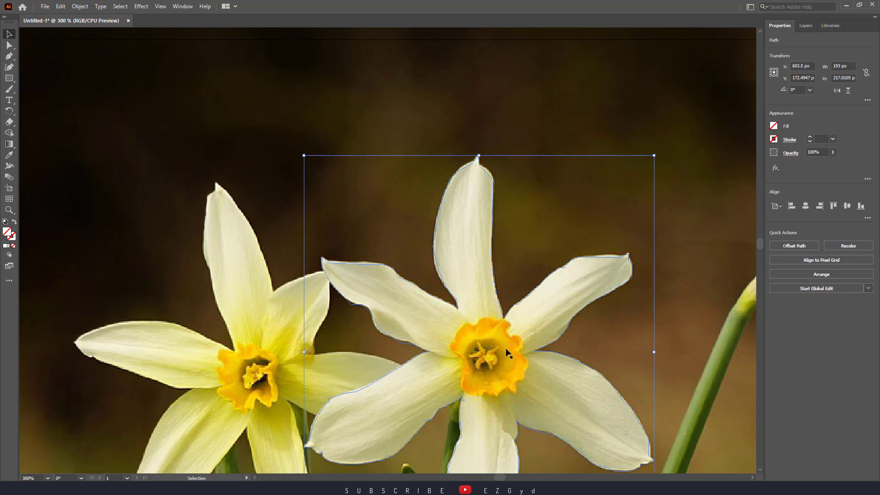
key("ctrl+z")
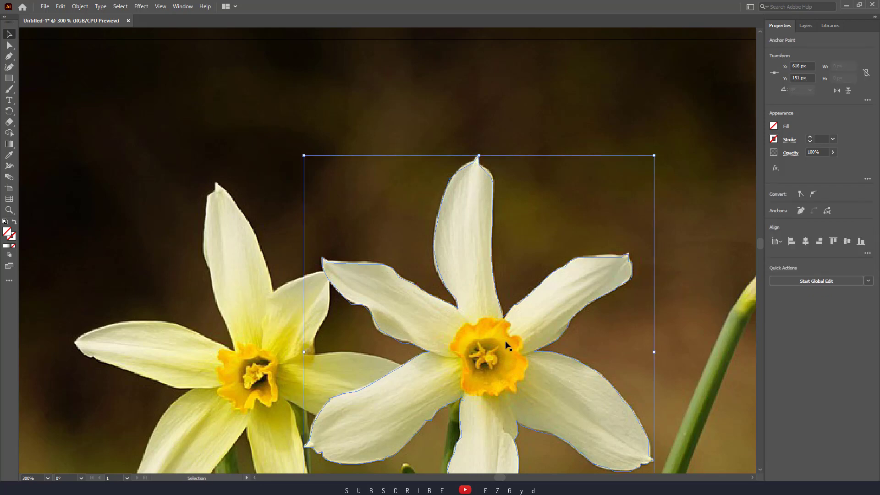
left_click_drag(363, 236, 315, 136)
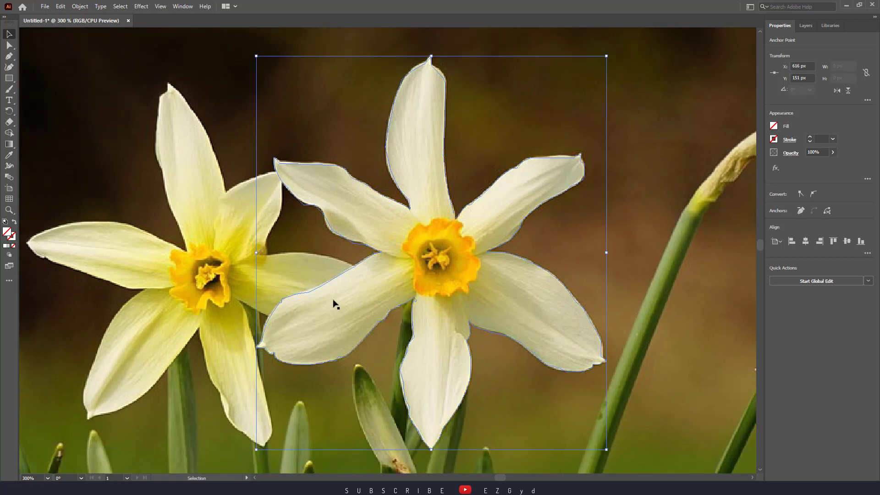
key("ctrl+a")
right_click(451, 272)
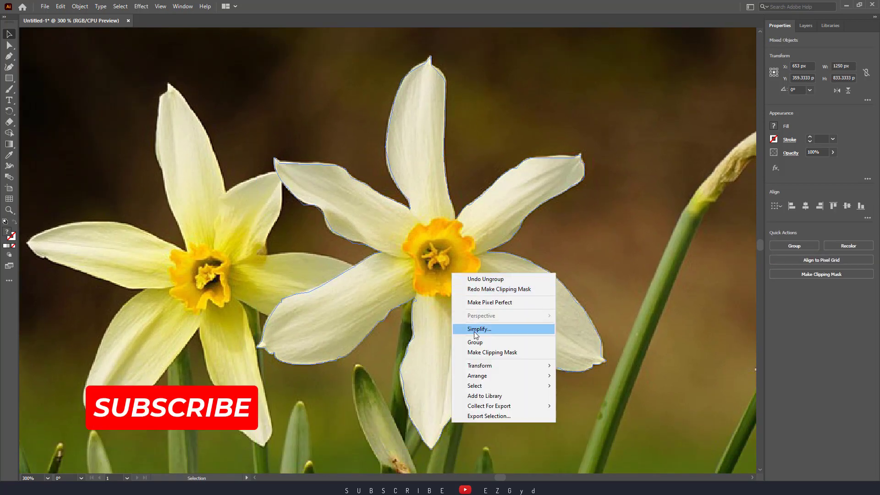
left_click(484, 352)
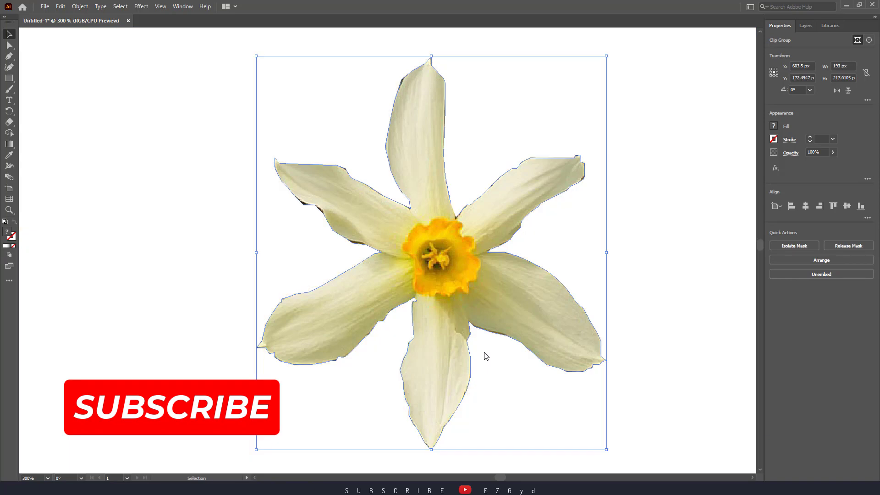
key("ctrl+minus")
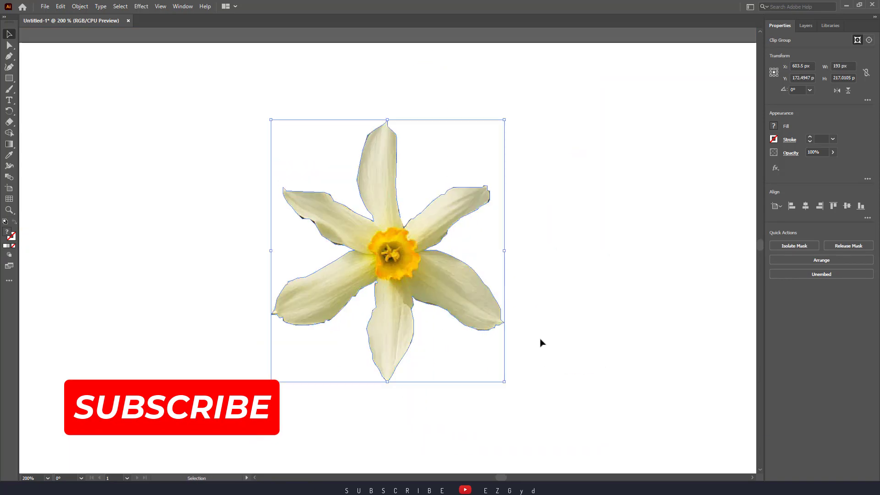
left_click(604, 310)
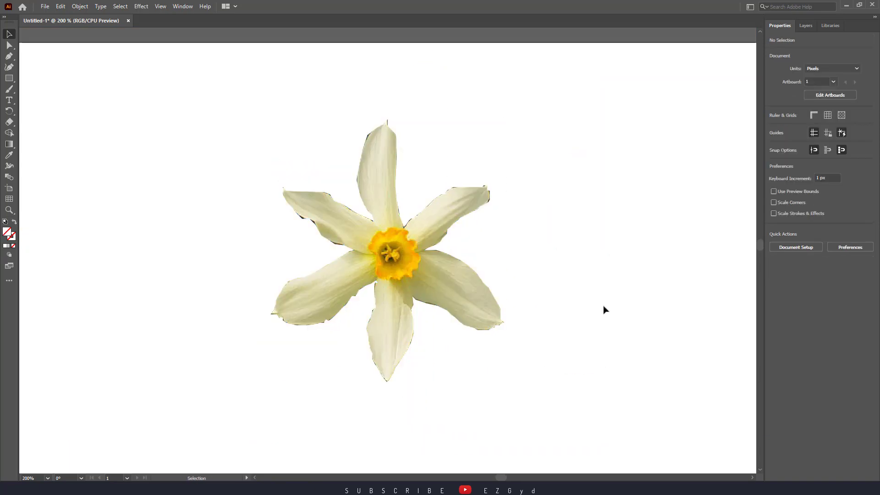
left_click(406, 259)
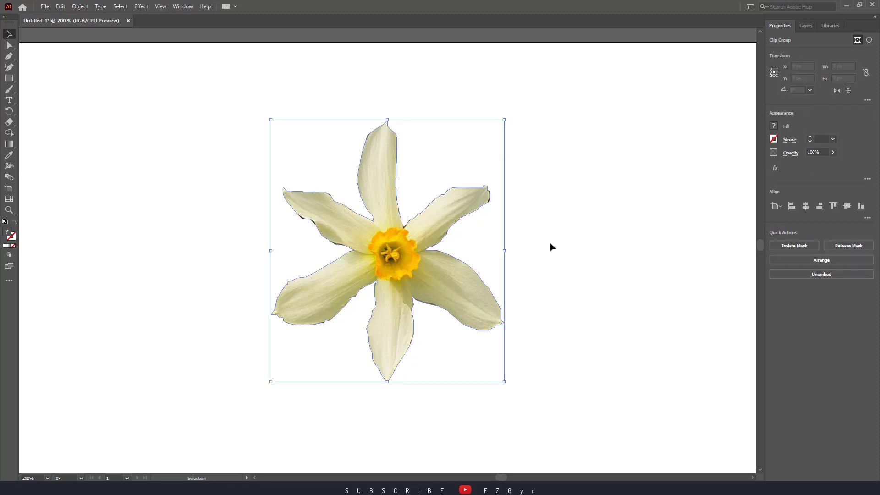
left_click(674, 289)
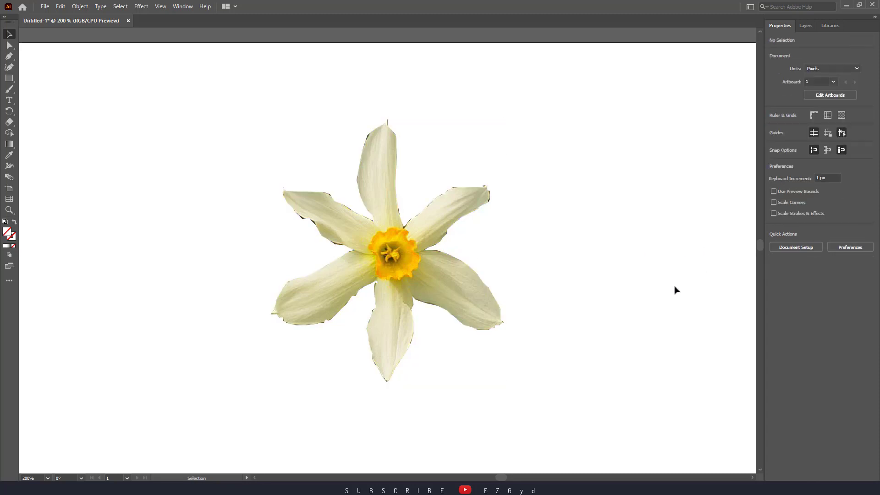